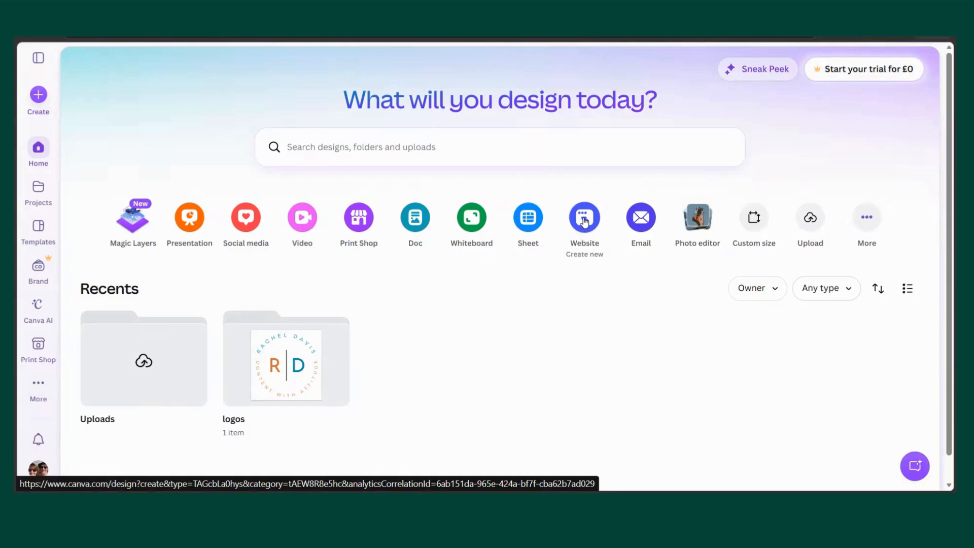
Create a new website design and search its templates for "coaching business"
left_click(584, 219)
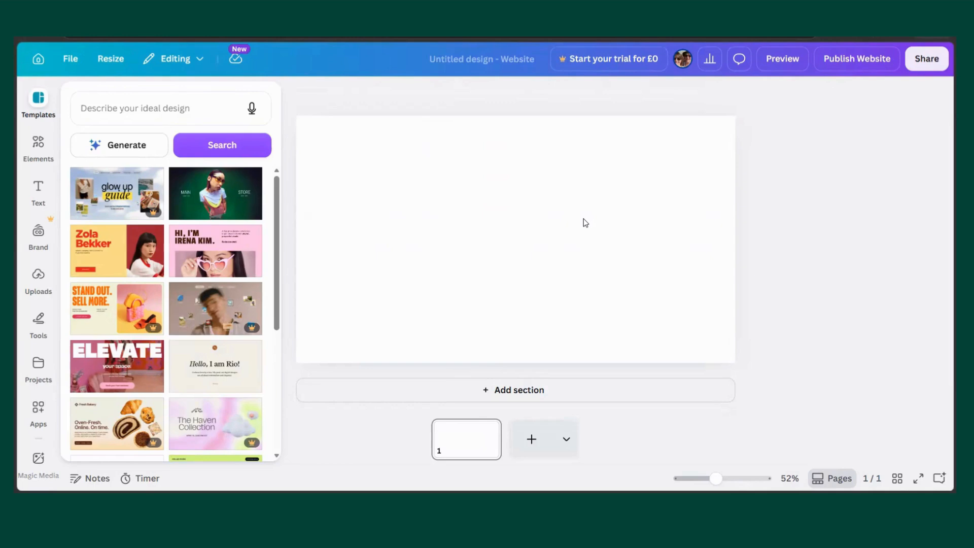
left_click(104, 110)
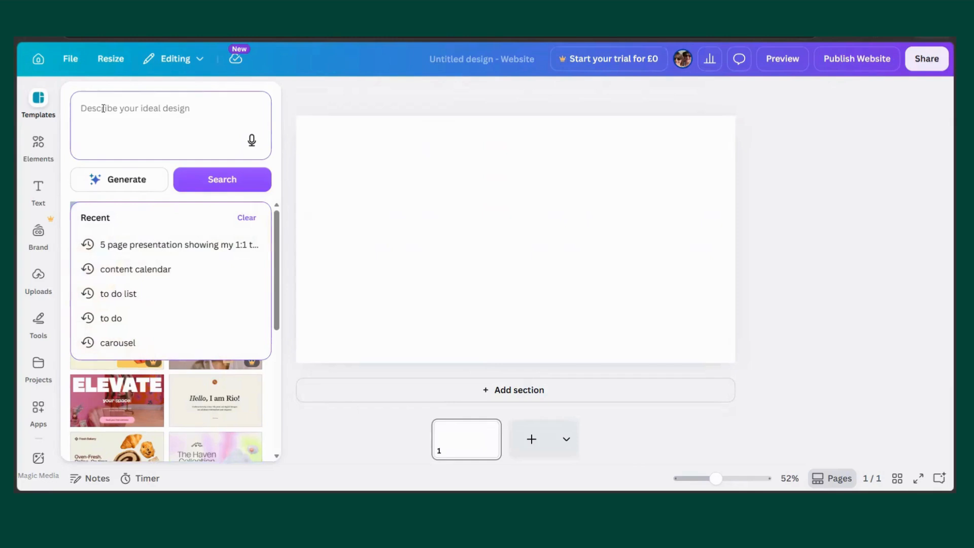
type("coaching bo")
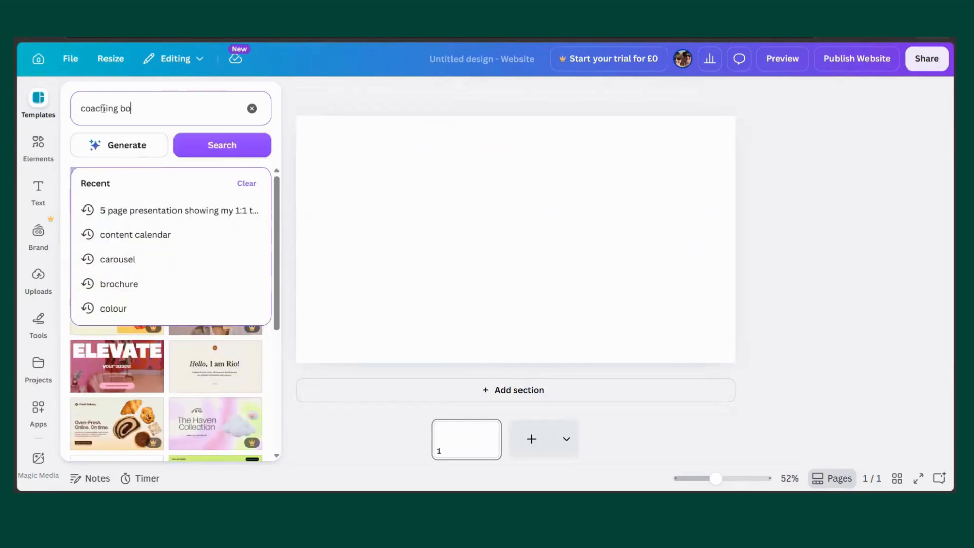
key("BackSpace")
type("usin")
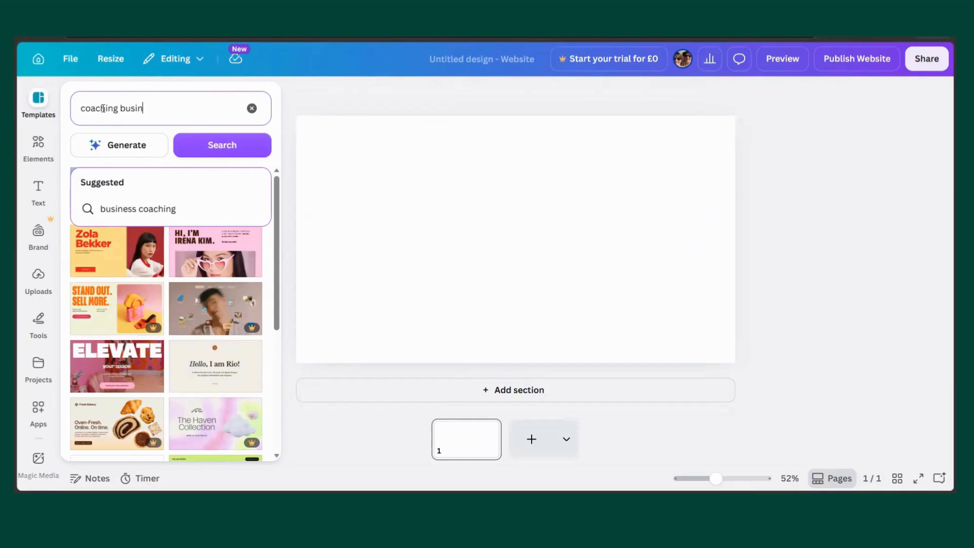
type("ess")
key("Return")
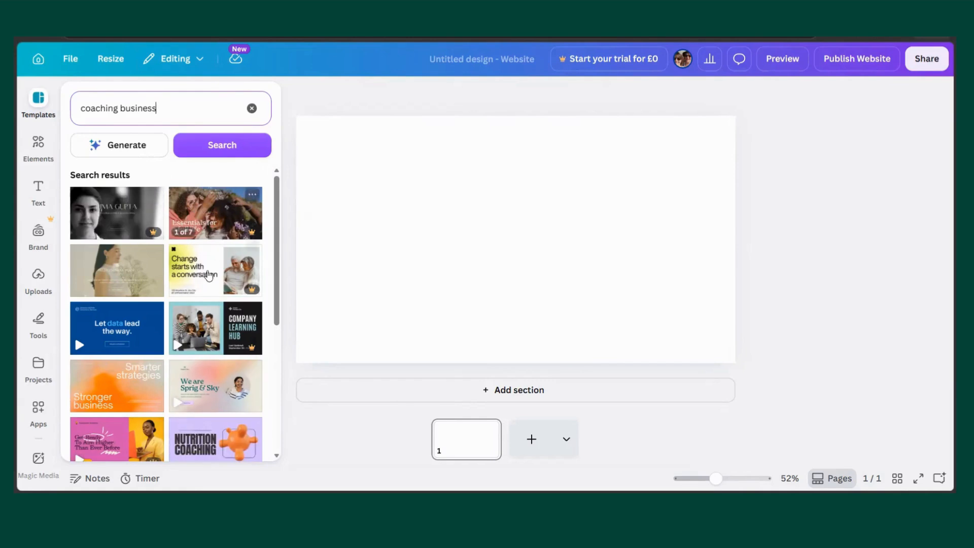
Apply all 3 pages of the "Sales Website in Orange Beige Modern & Futuristic Style" template to the design
scroll(210, 393, "down", 3)
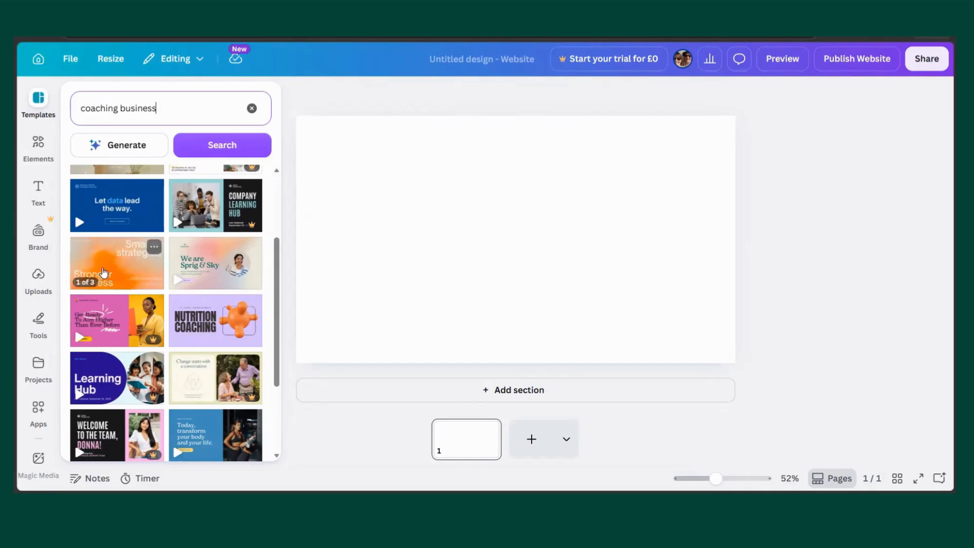
left_click(115, 263)
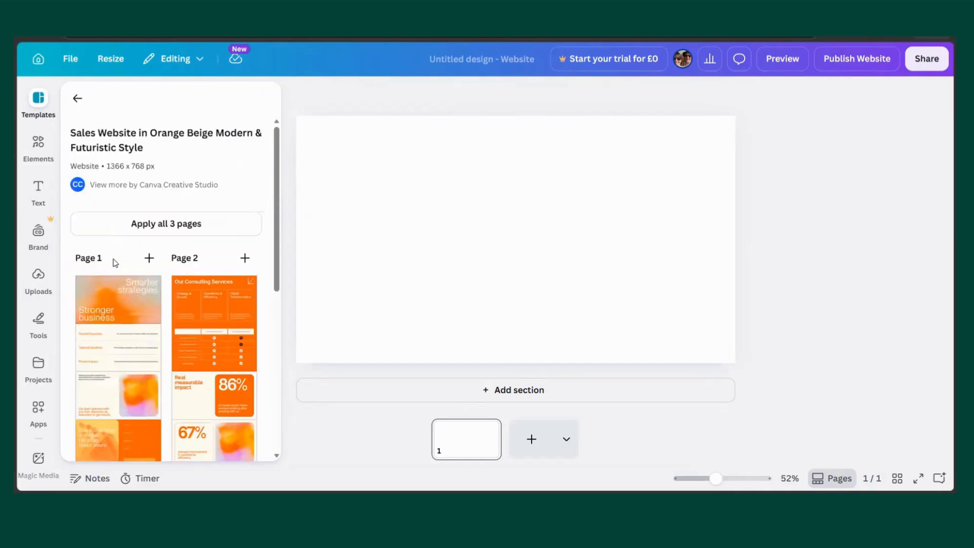
scroll(116, 263, "down", 5)
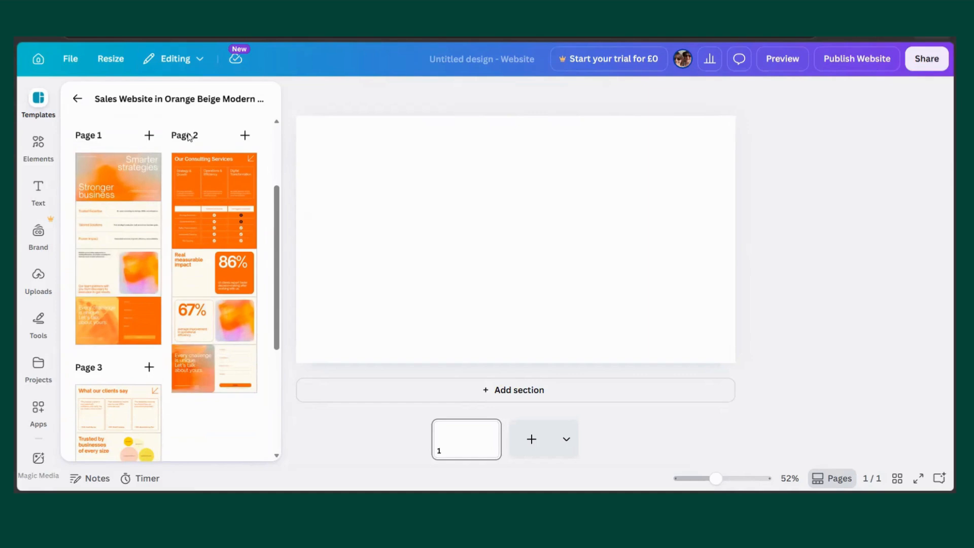
scroll(152, 305, "down", 3)
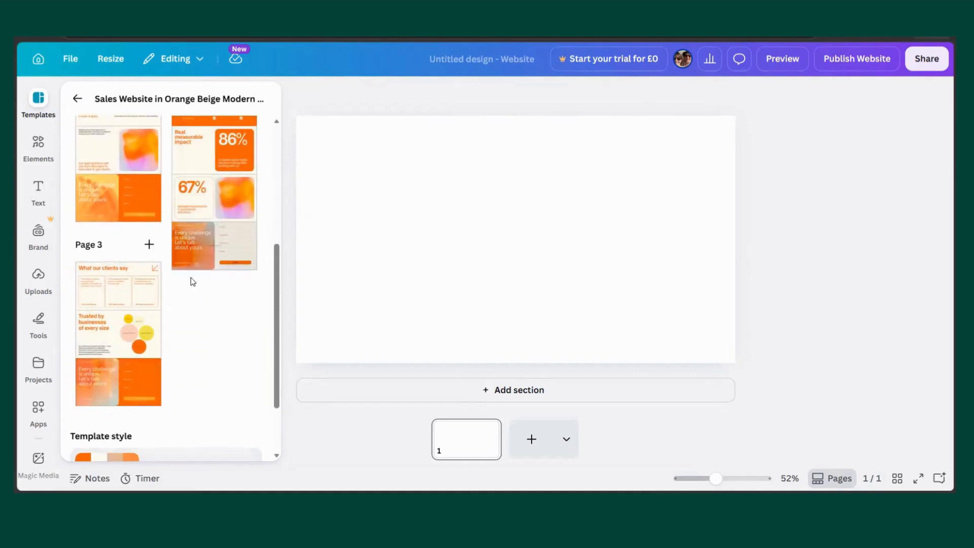
scroll(186, 285, "down", 3)
scroll(184, 276, "up", 8)
scroll(179, 257, "up", 1)
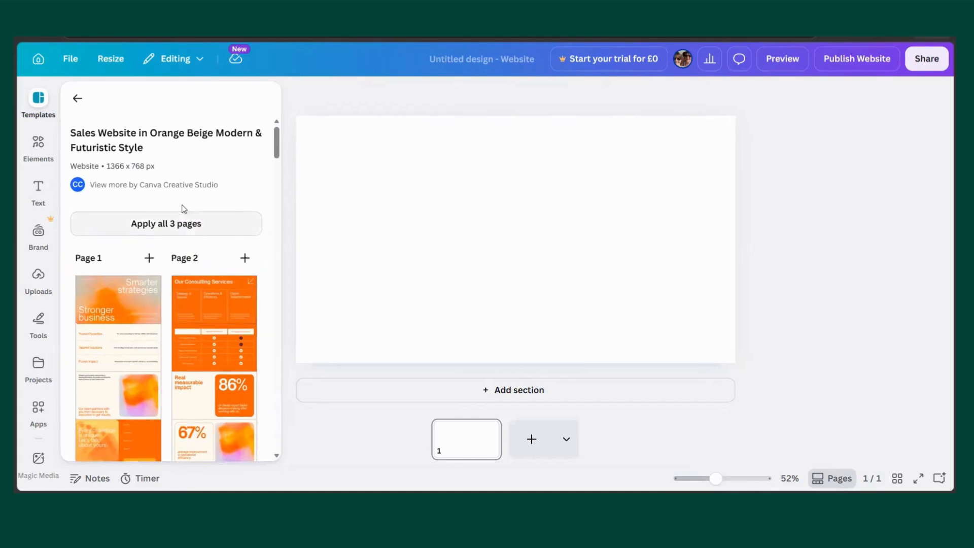
left_click(183, 233)
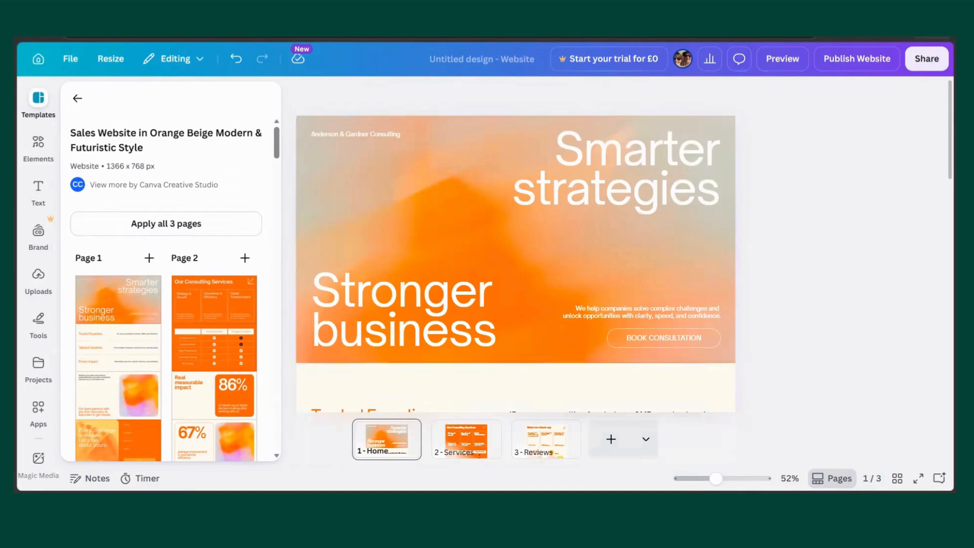
On the Services page, recolour the orange 86% card with the Brand Kit teal and apply the colour change to all pages
left_click(471, 447)
scroll(578, 294, "down", 10)
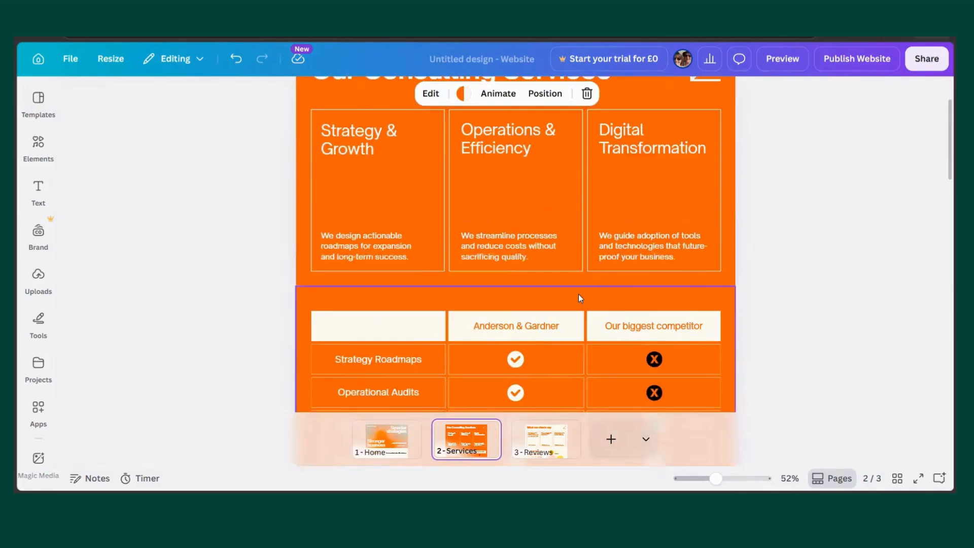
scroll(577, 308, "down", 5)
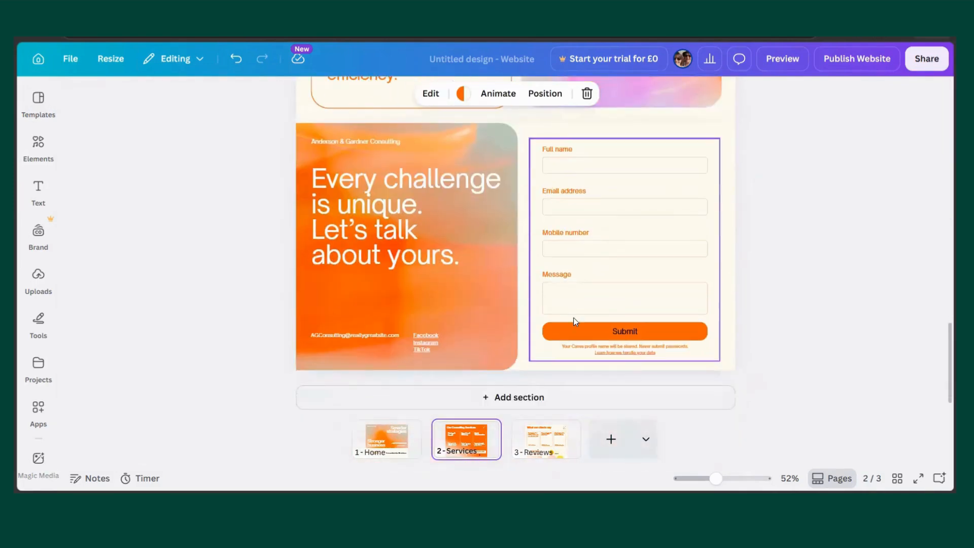
scroll(565, 348, "up", 5)
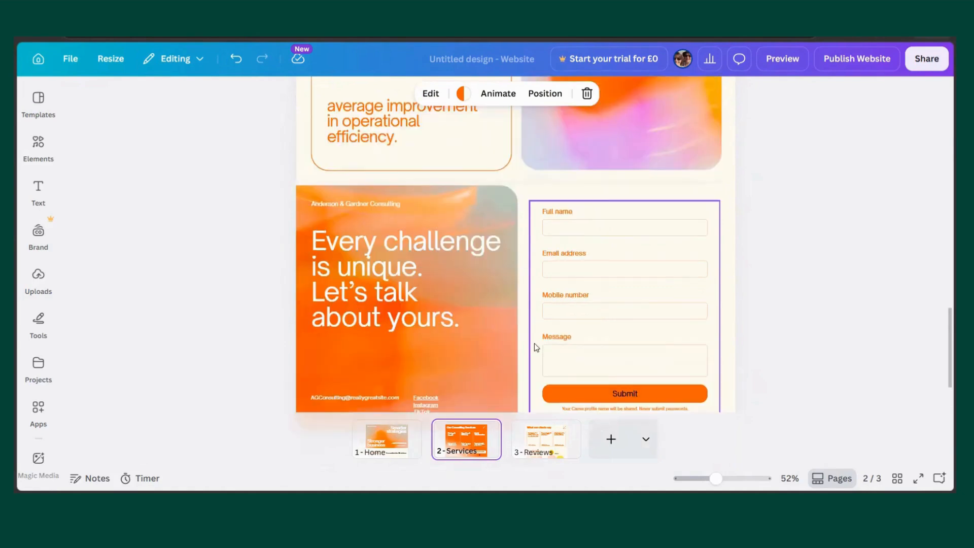
scroll(529, 273, "up", 5)
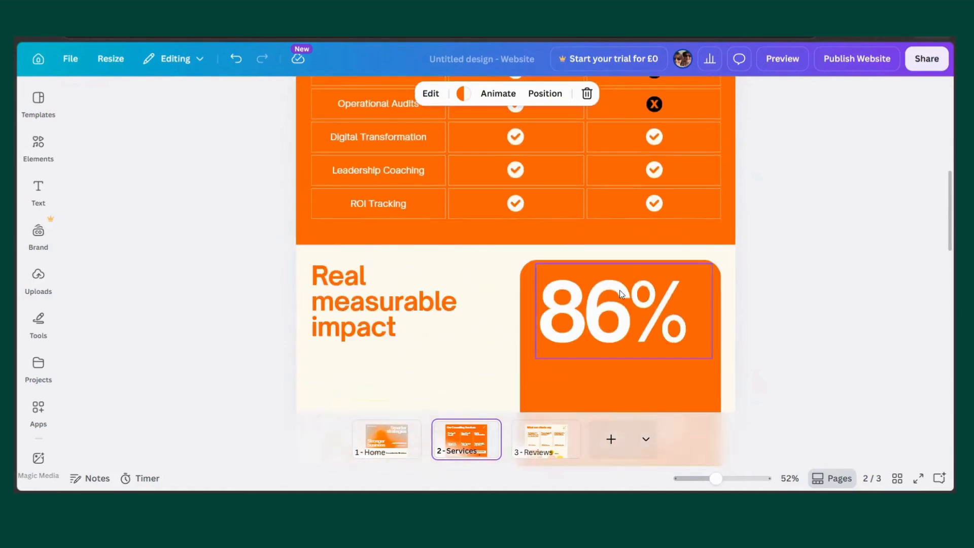
left_click(526, 345)
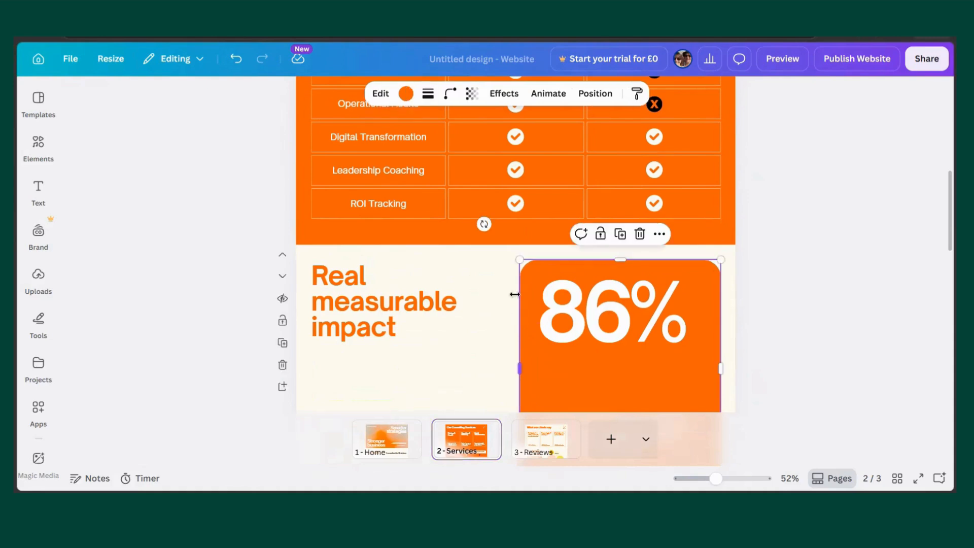
left_click(406, 94)
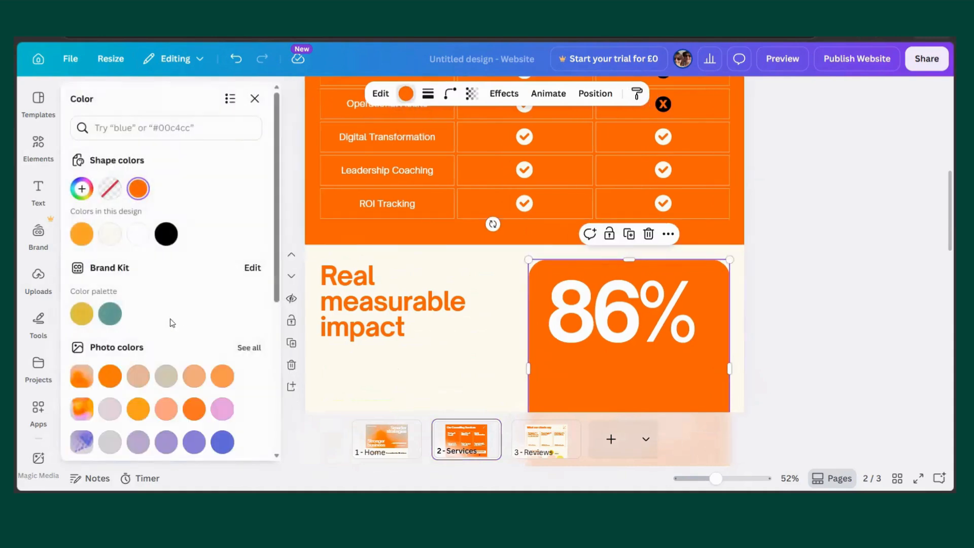
left_click(114, 315)
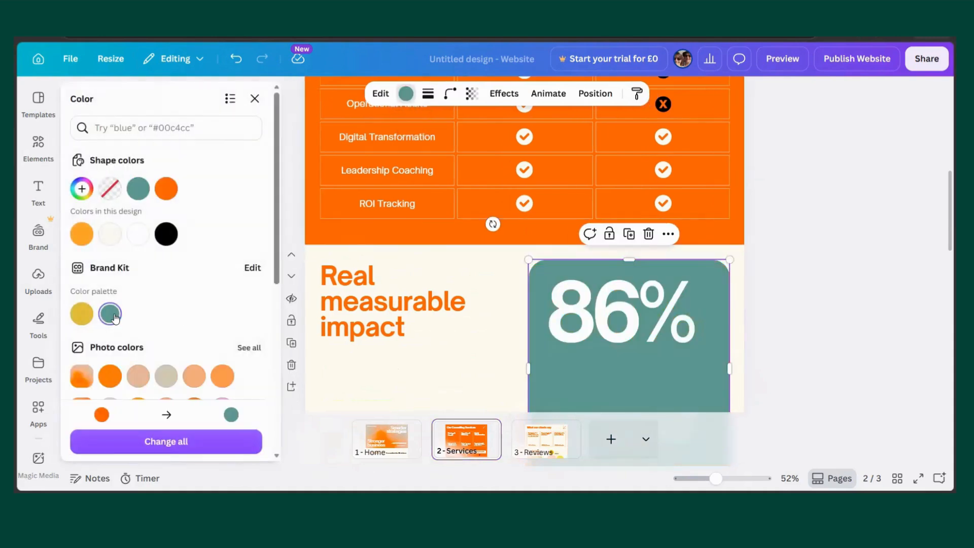
left_click(147, 442)
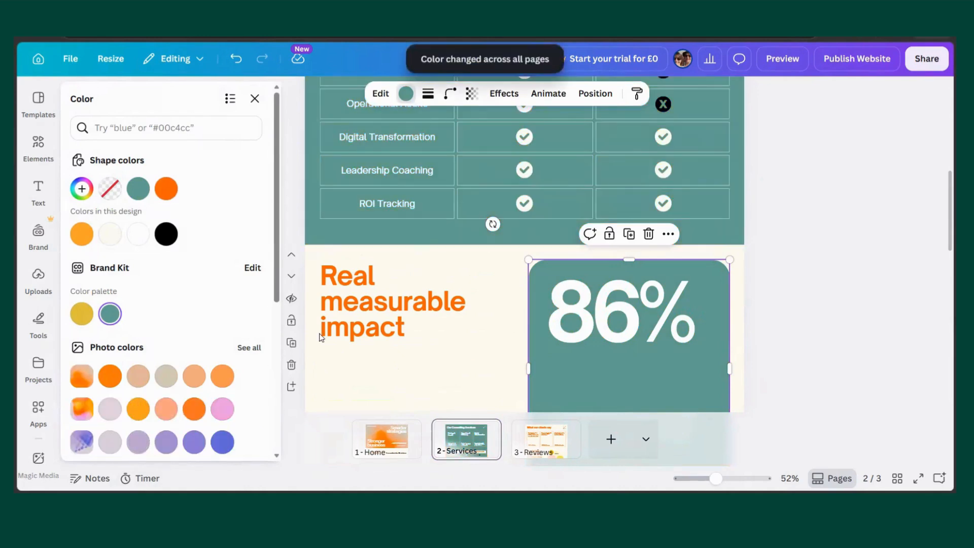
Set the "Real measurable impact" heading's font to Gotham and replace Open Sauce with it on all pages
left_click(339, 318)
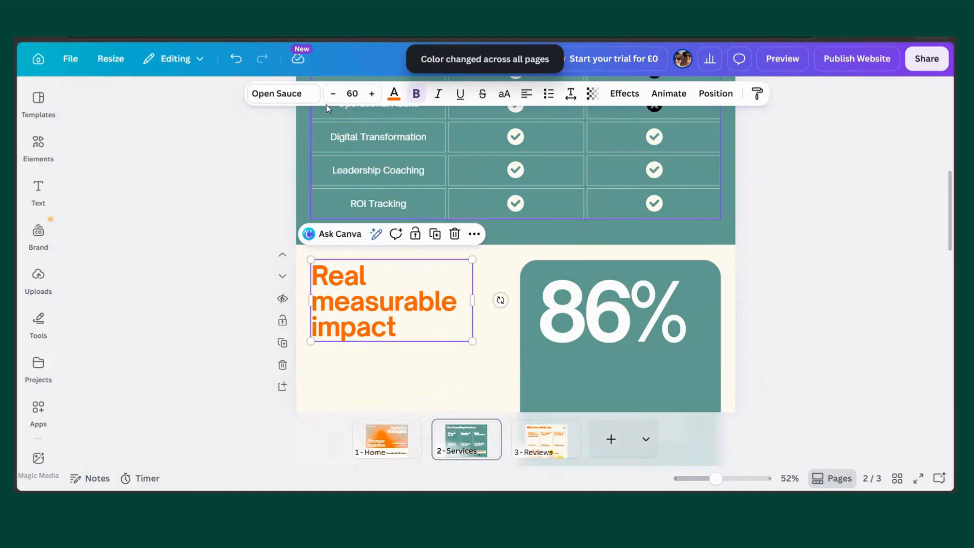
left_click(284, 94)
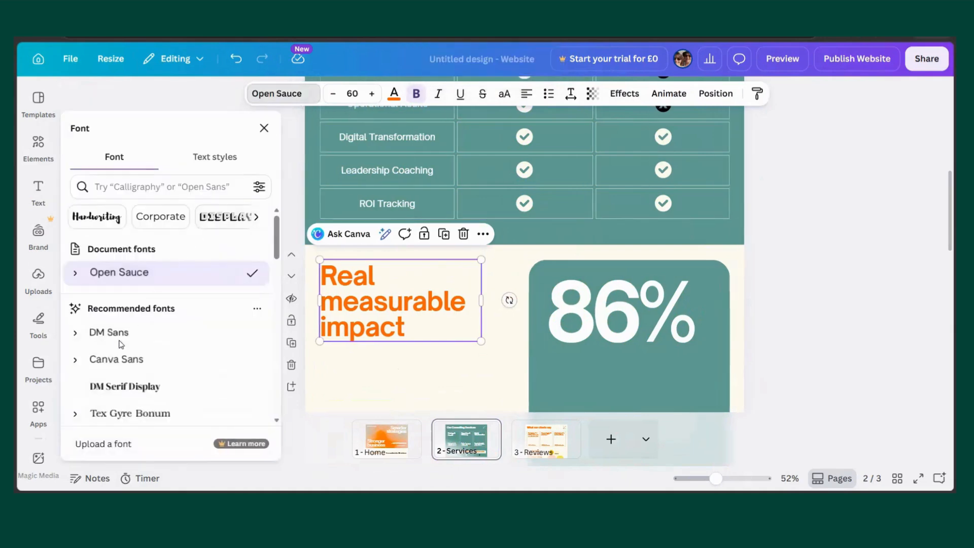
scroll(135, 358, "down", 3)
left_click(143, 316)
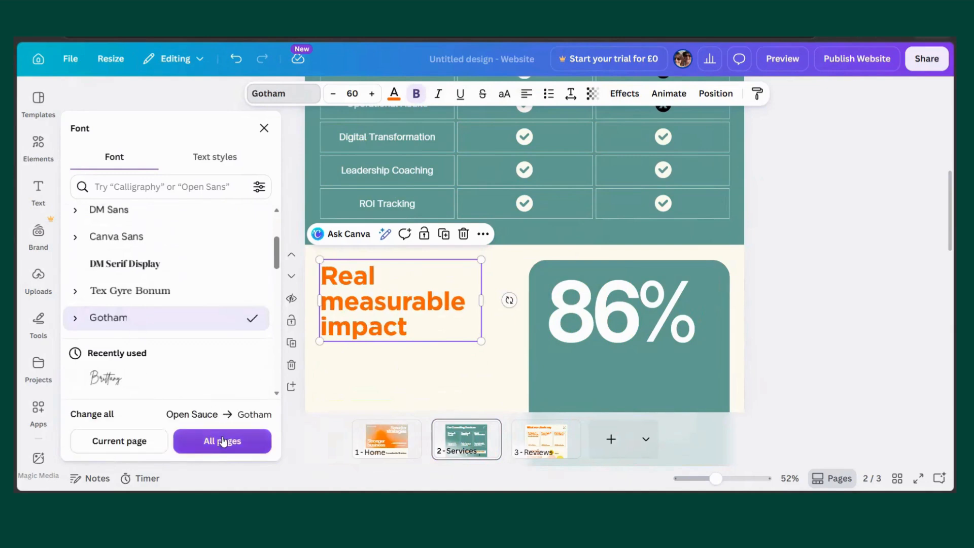
left_click(225, 448)
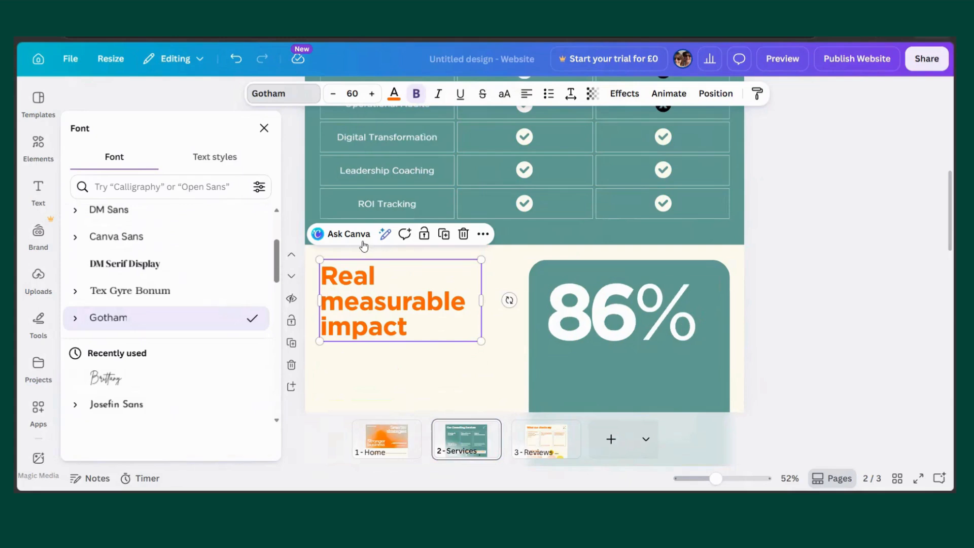
Examine the Services page's headings, comparison table and contact form with the new colour and font
scroll(576, 195, "down", 3)
scroll(577, 212, "down", 4)
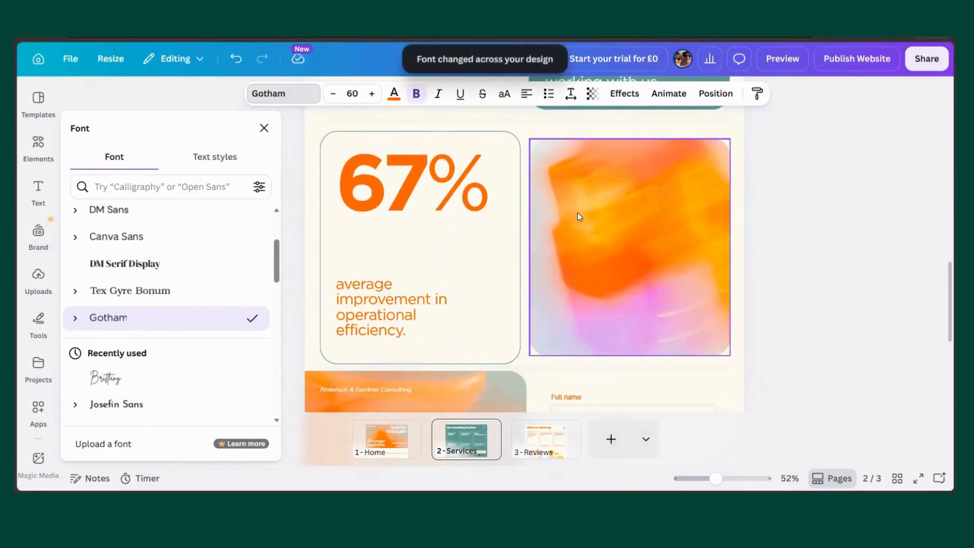
scroll(578, 212, "up", 10)
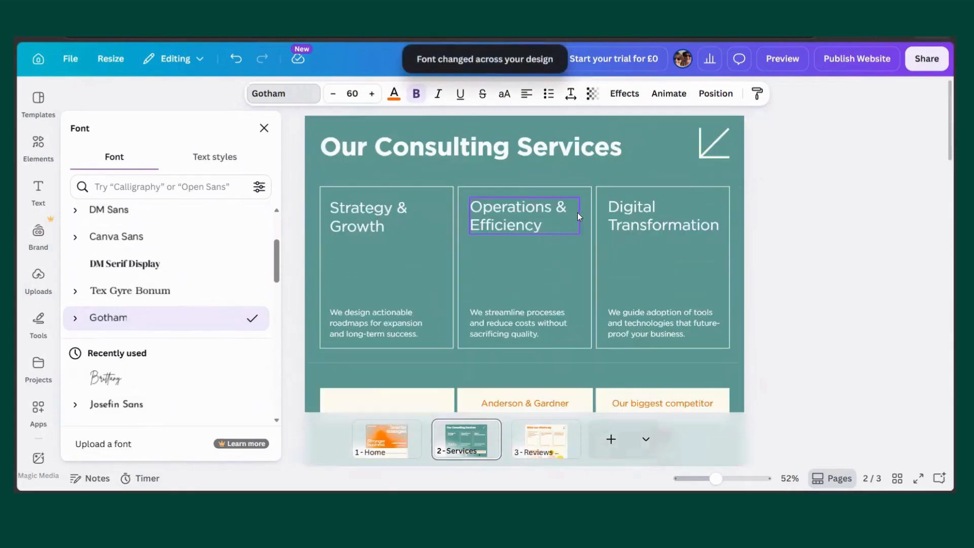
left_click(375, 210)
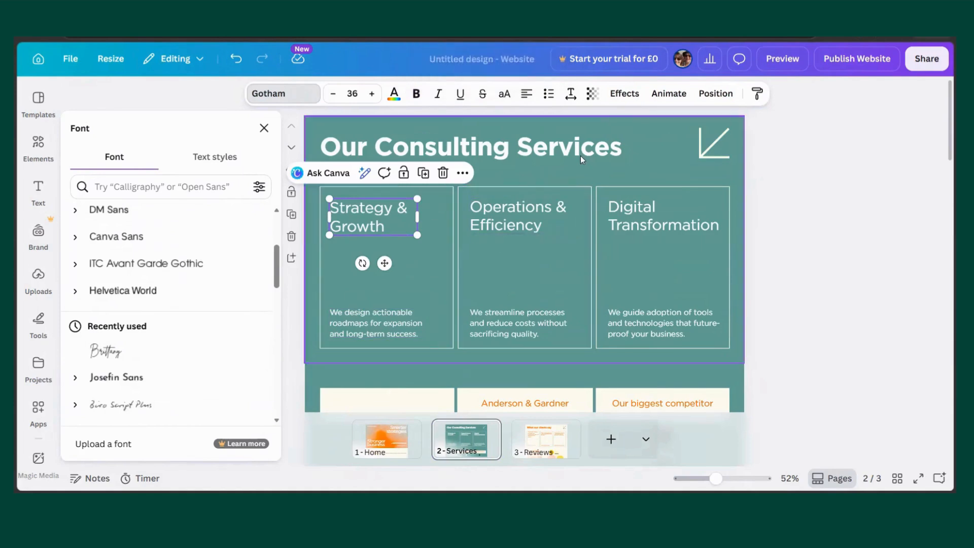
scroll(670, 258, "down", 5)
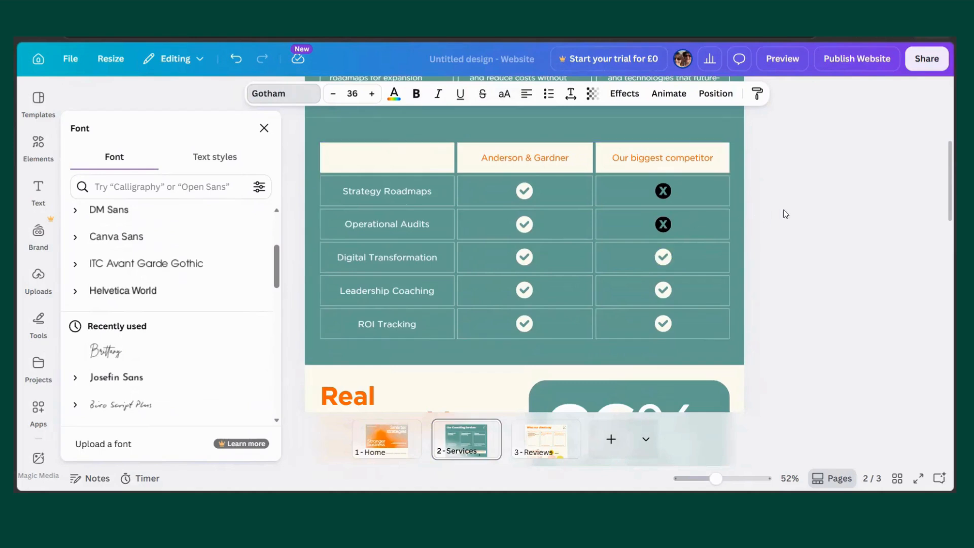
left_click(687, 154)
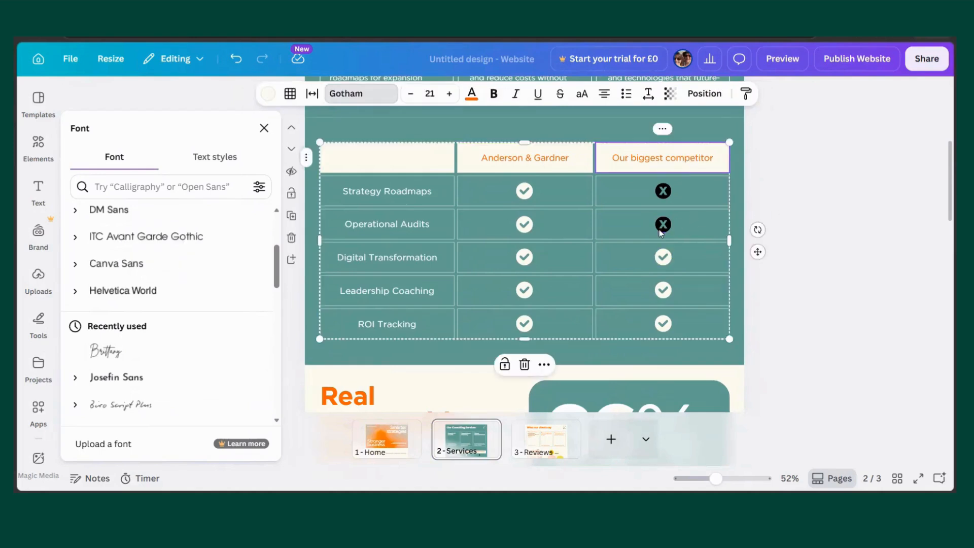
scroll(659, 229, "down", 10)
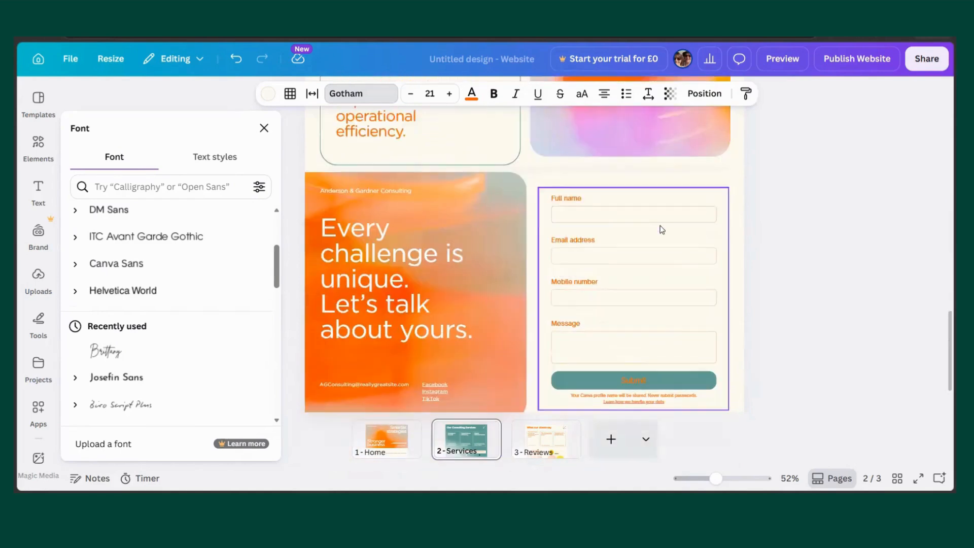
scroll(662, 229, "down", 2)
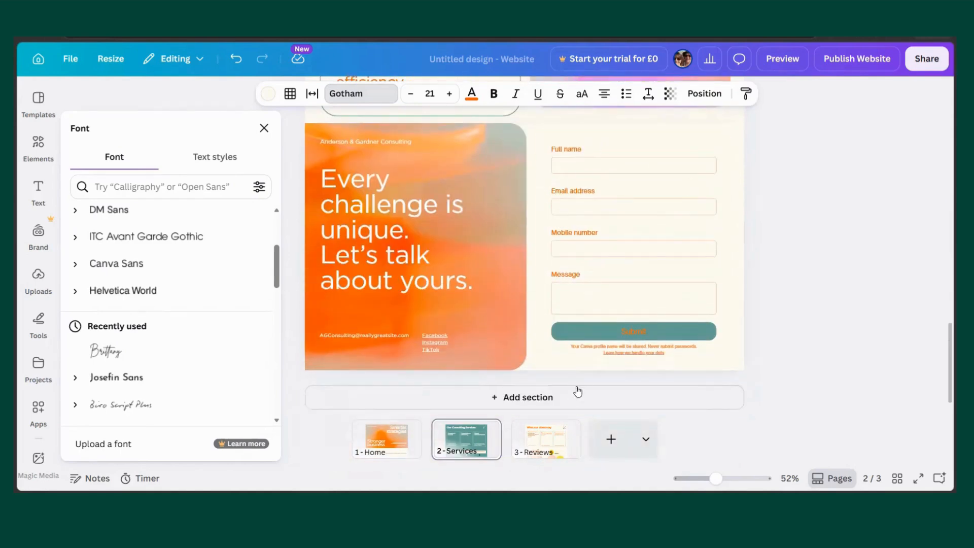
Open the website publishing options, dismiss the mobile preview tip, enter a my.canva.site subdomain as the site address, and close the options without publishing
left_click(838, 58)
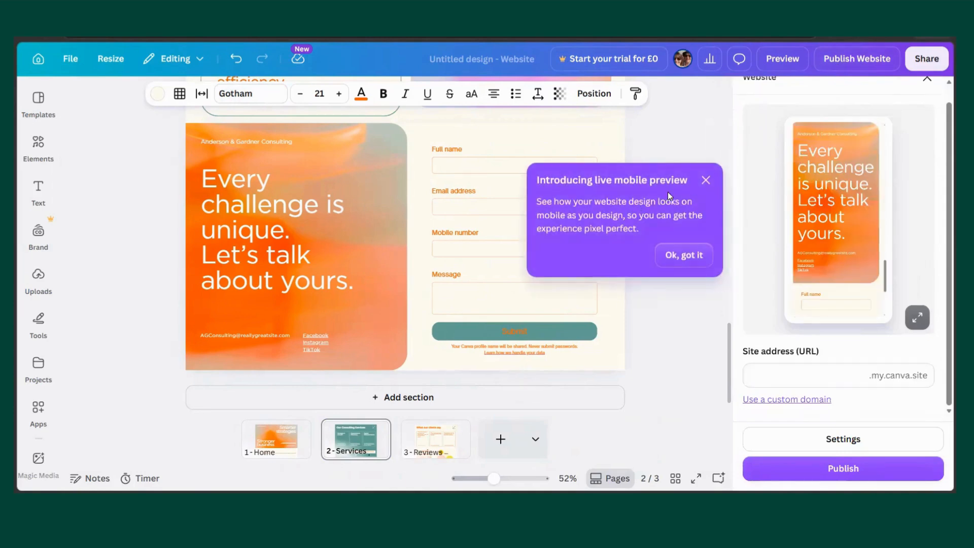
left_click(706, 180)
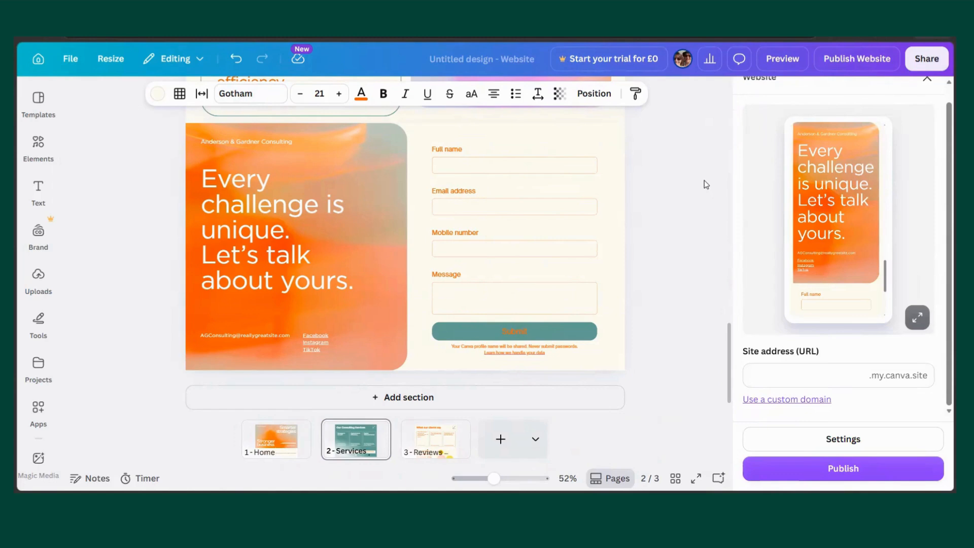
scroll(704, 185, "down", 1)
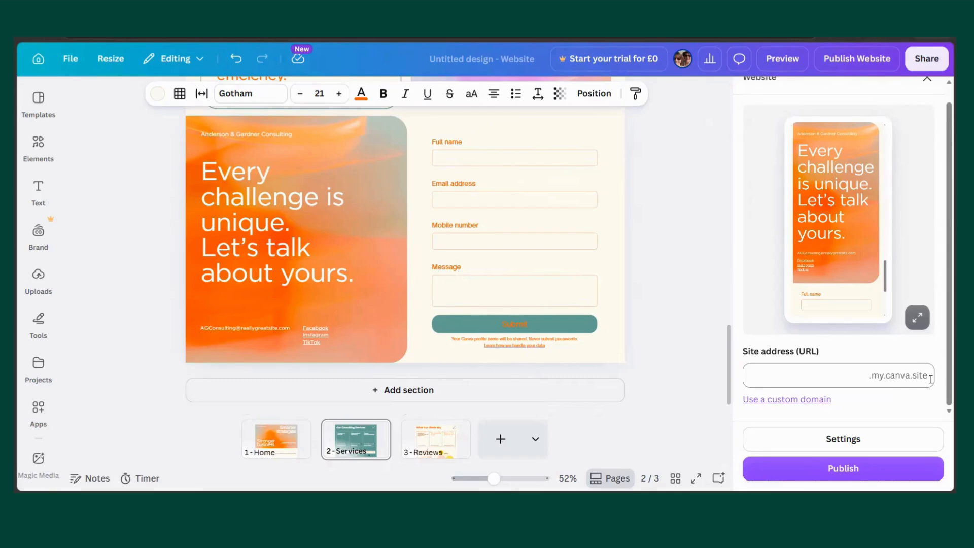
left_click(811, 377)
type("askrachel")
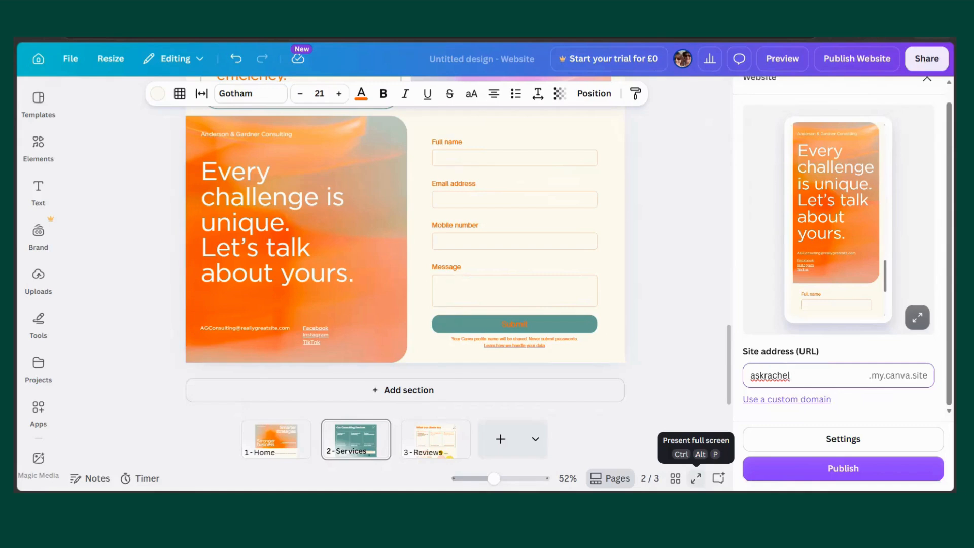
left_click(928, 79)
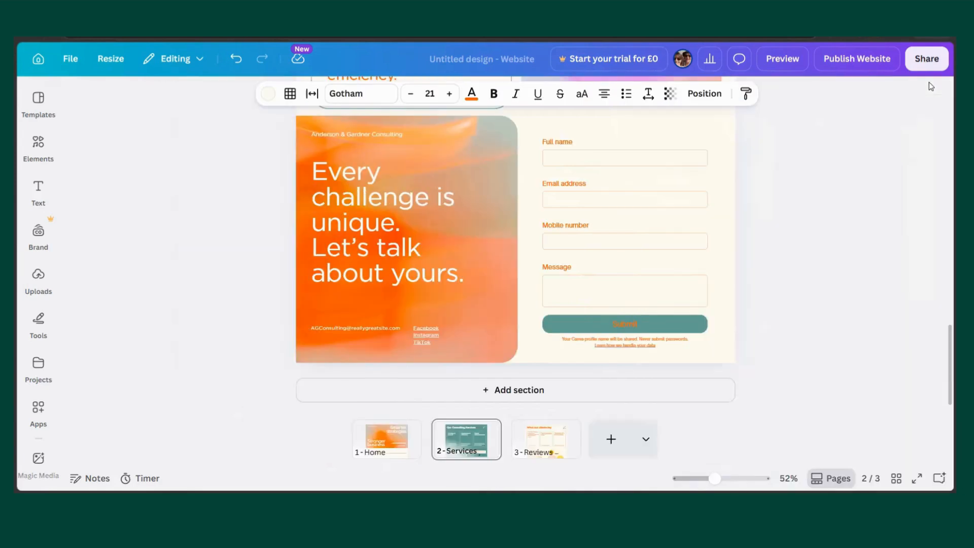
Delete the Reviews page and the Services page from the website
scroll(293, 322, "up", 10)
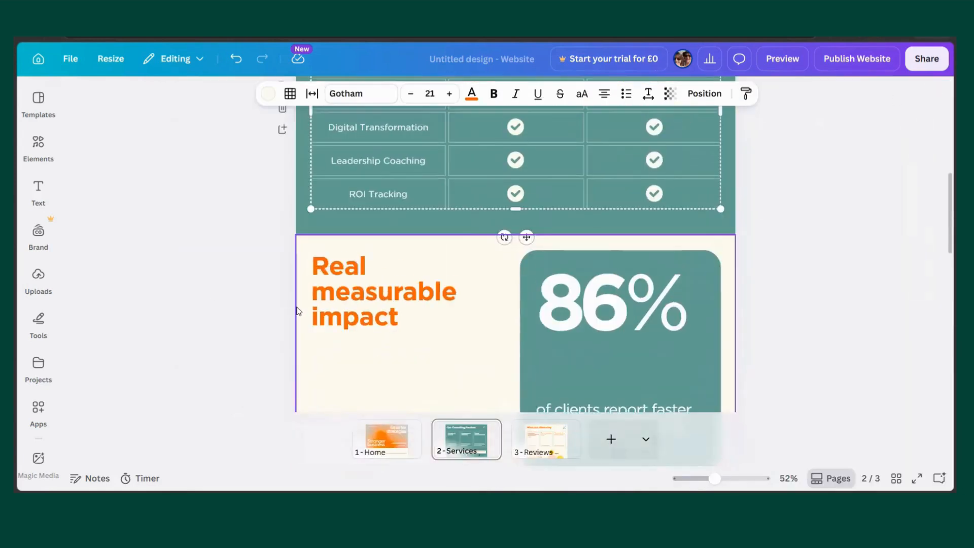
scroll(730, 283, "up", 8)
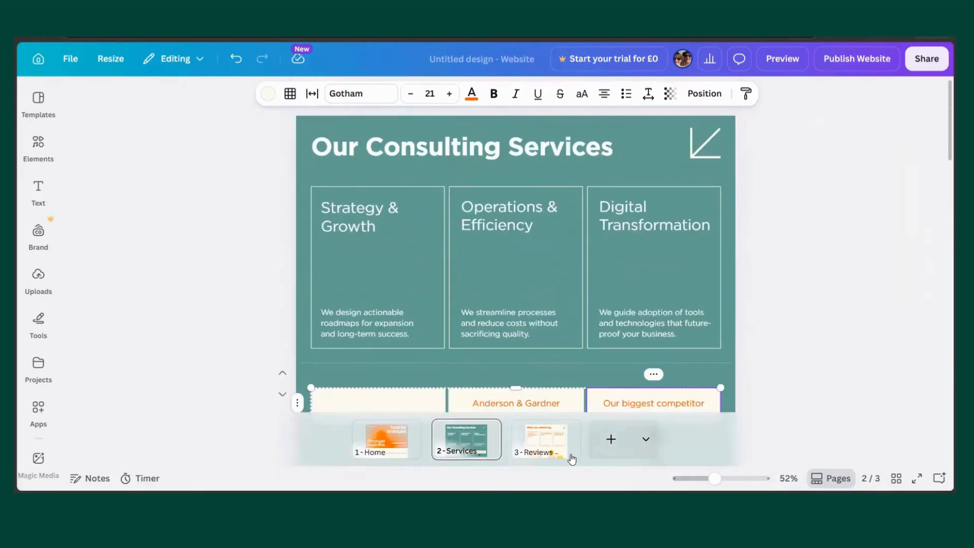
left_click(571, 431)
left_click(568, 430)
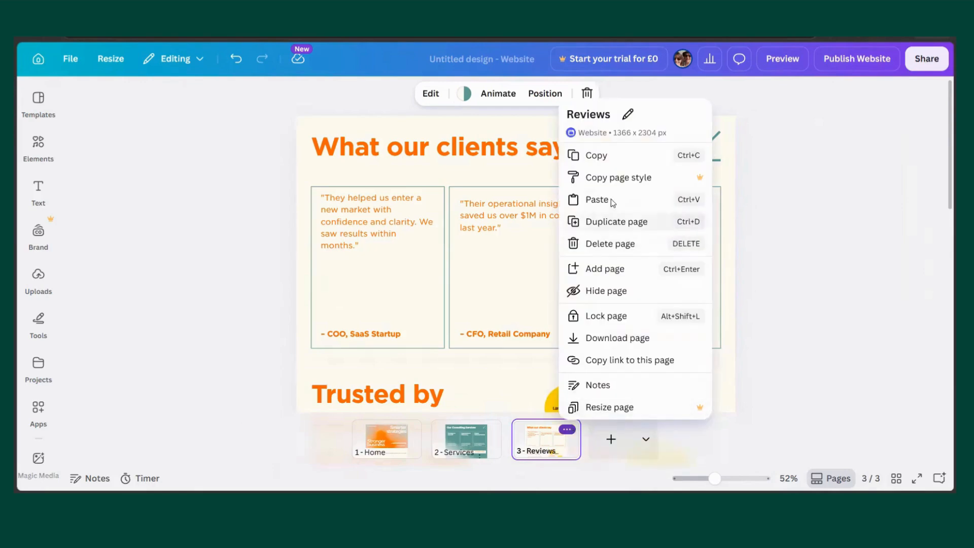
left_click(594, 245)
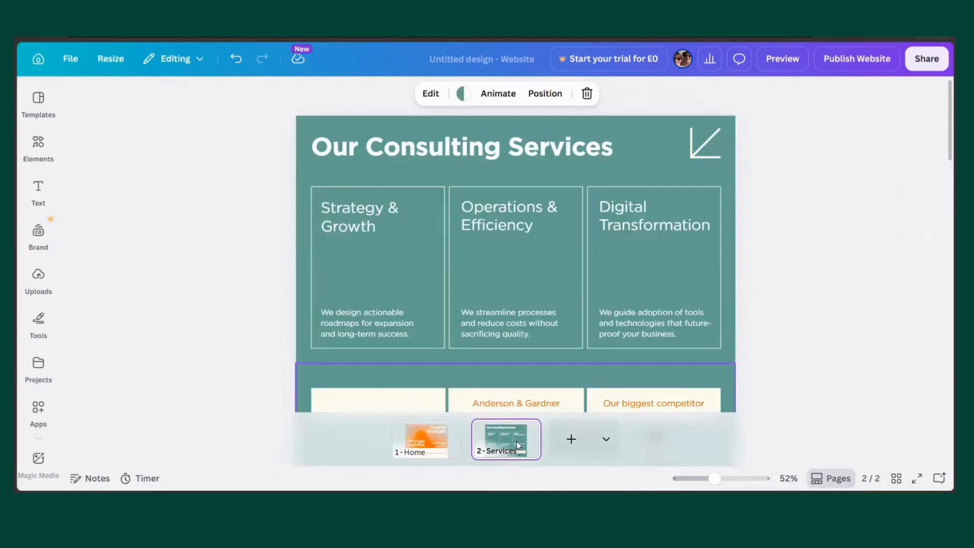
left_click(527, 429)
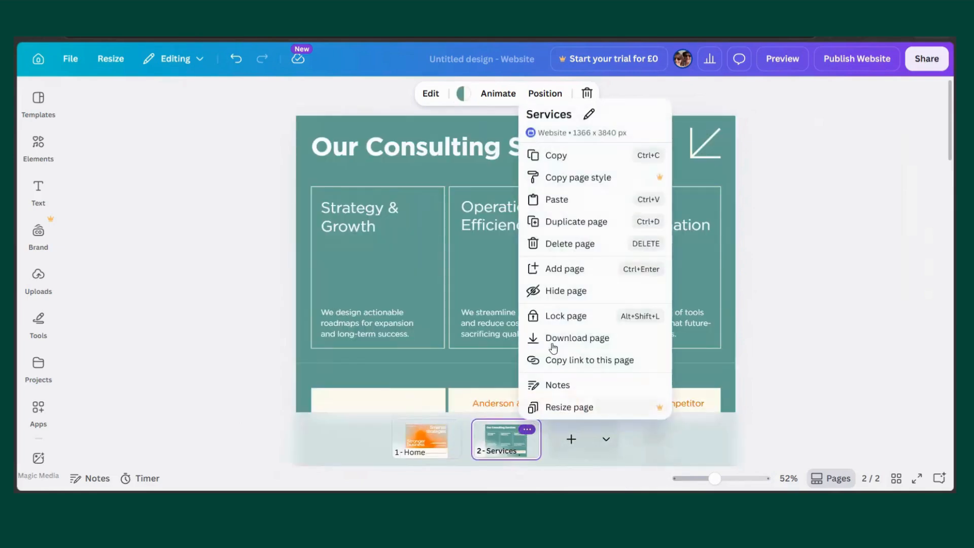
left_click(569, 244)
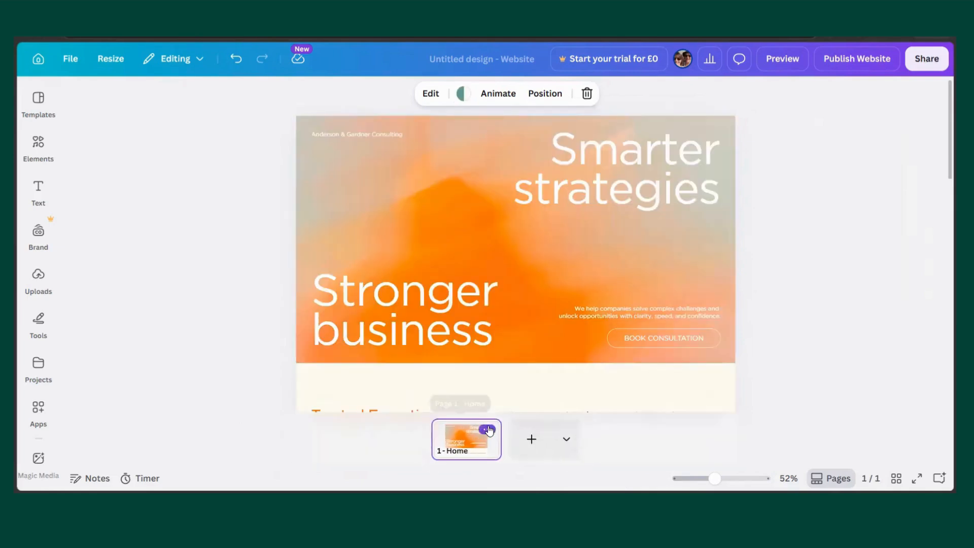
Replace the Home page with a single blank teal page and select its empty section
left_click(486, 429)
left_click(579, 270)
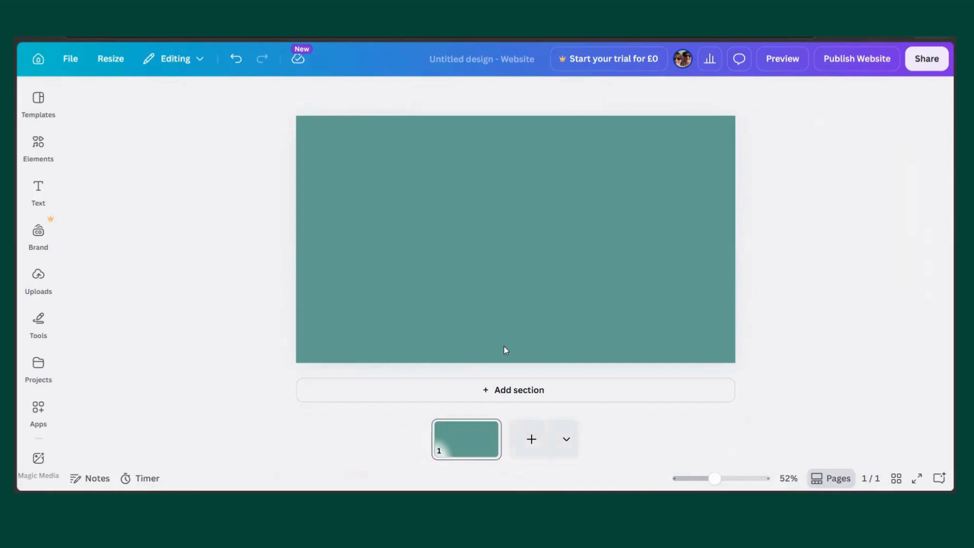
left_click(330, 168)
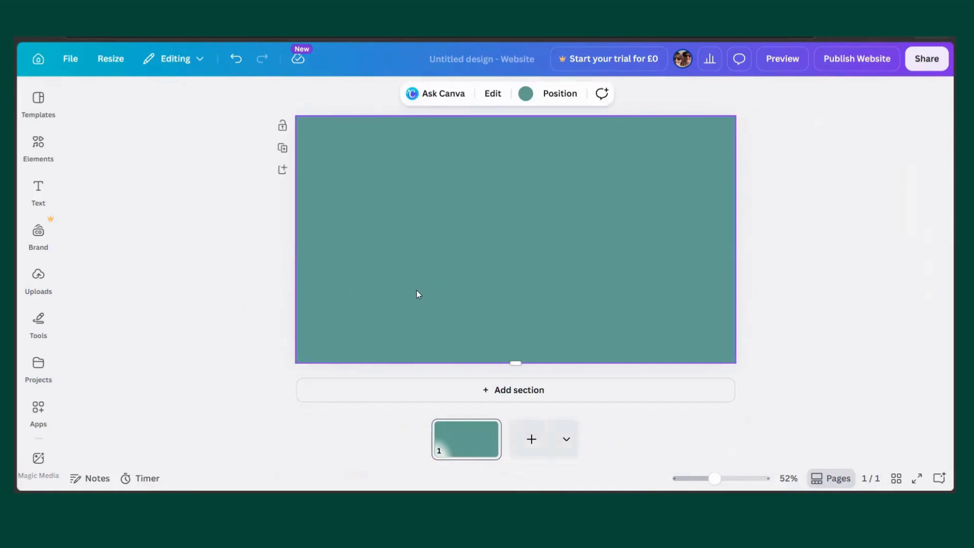
Search the design elements for "female business owner"
left_click(38, 144)
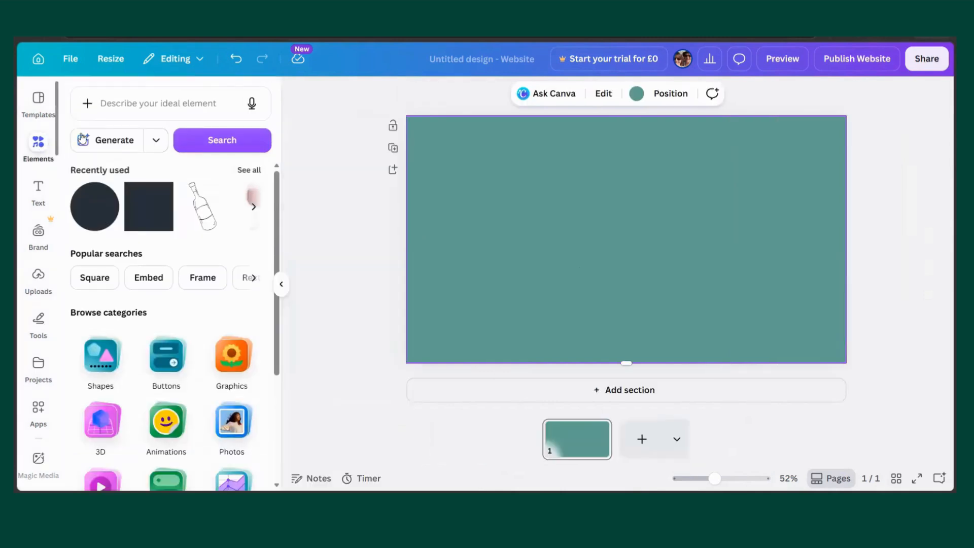
left_click(127, 104)
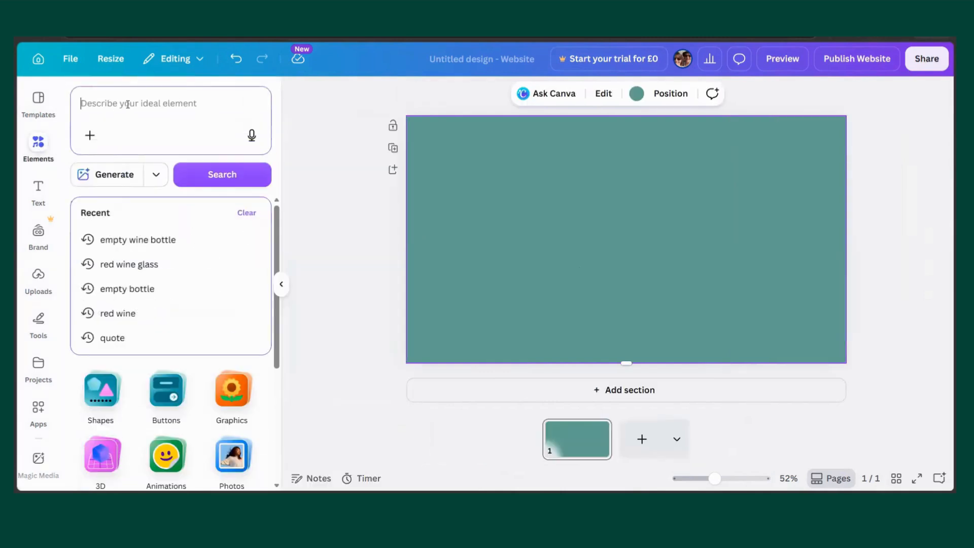
type("f")
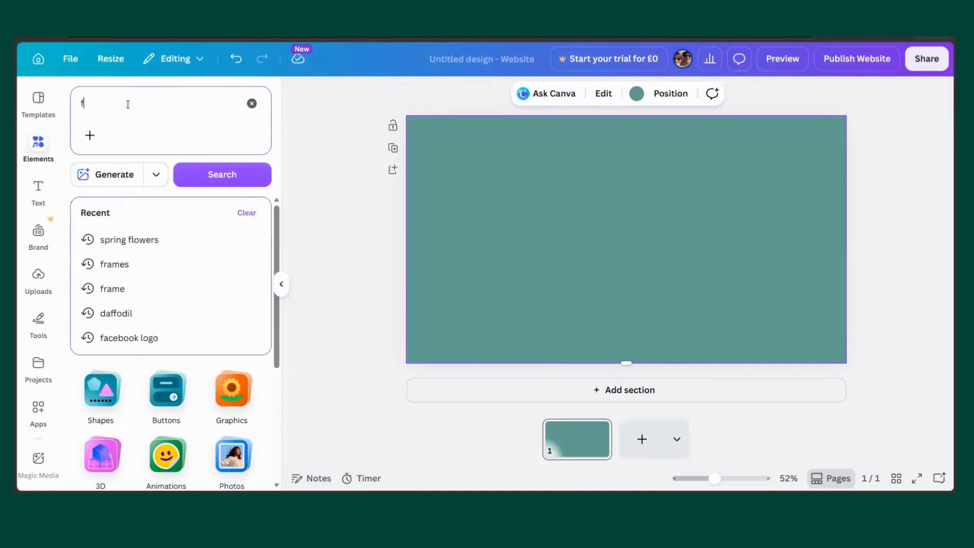
type("emale bu")
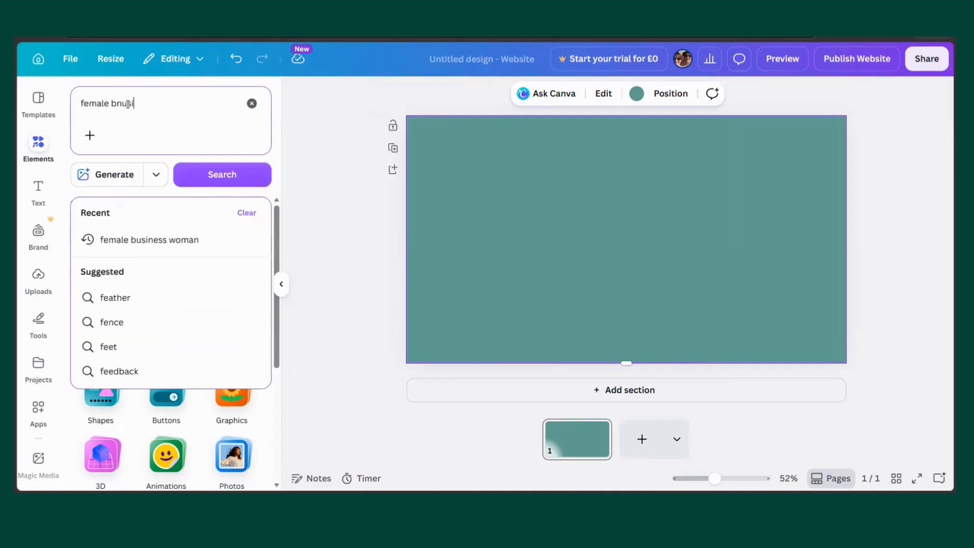
type("siness owner")
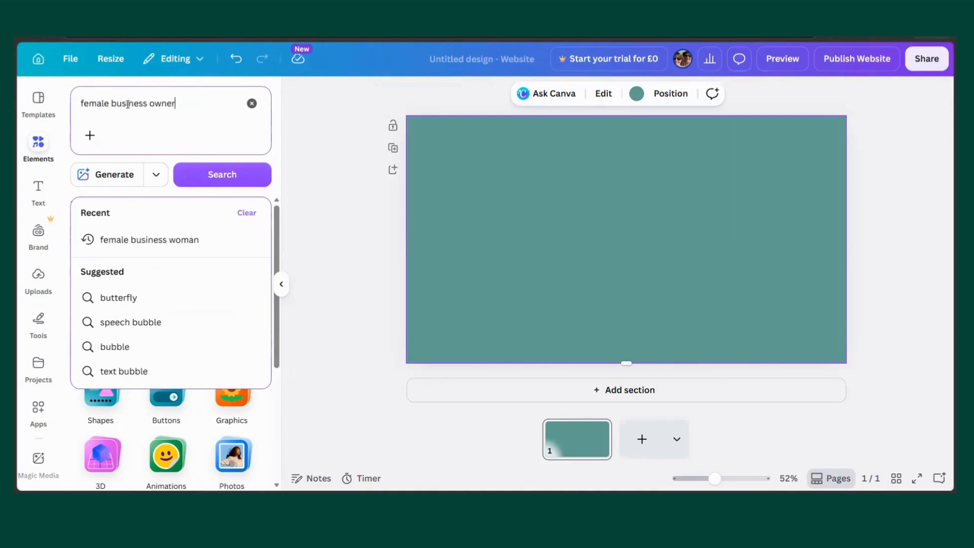
key("Return")
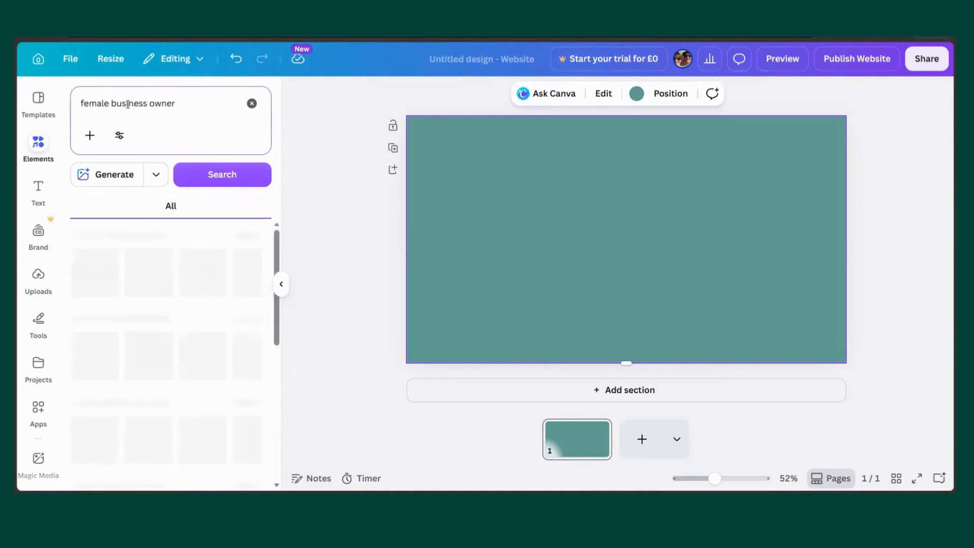
Filter the element search to cut-outs only
left_click(118, 135)
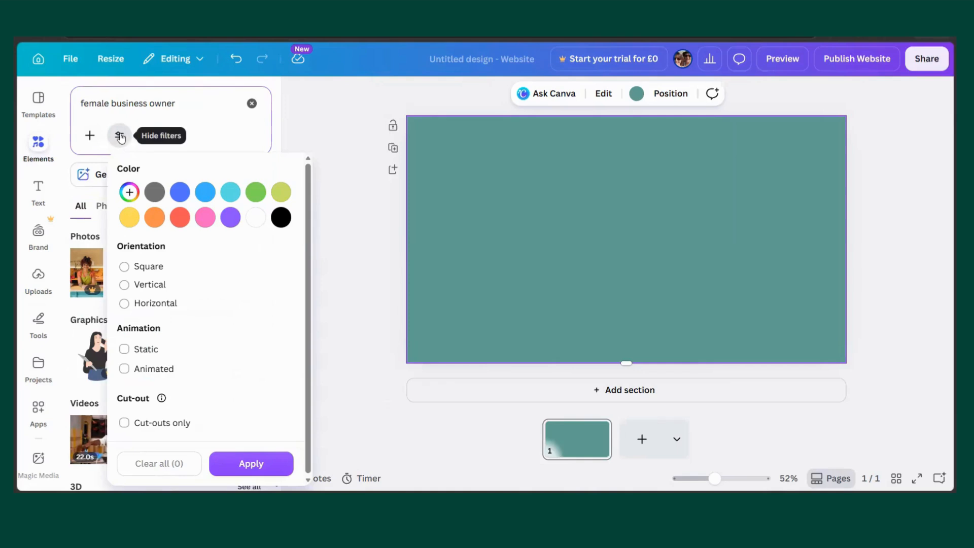
left_click(155, 425)
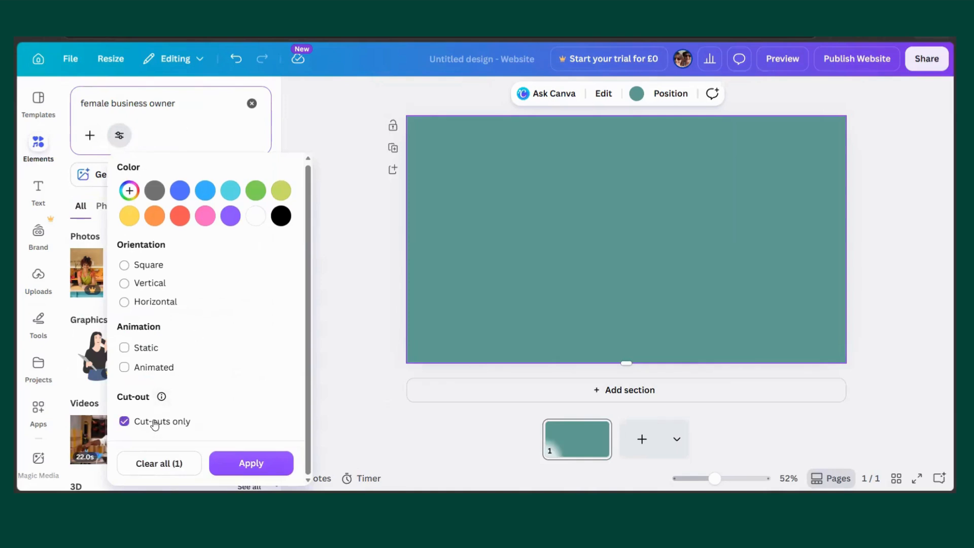
left_click(251, 463)
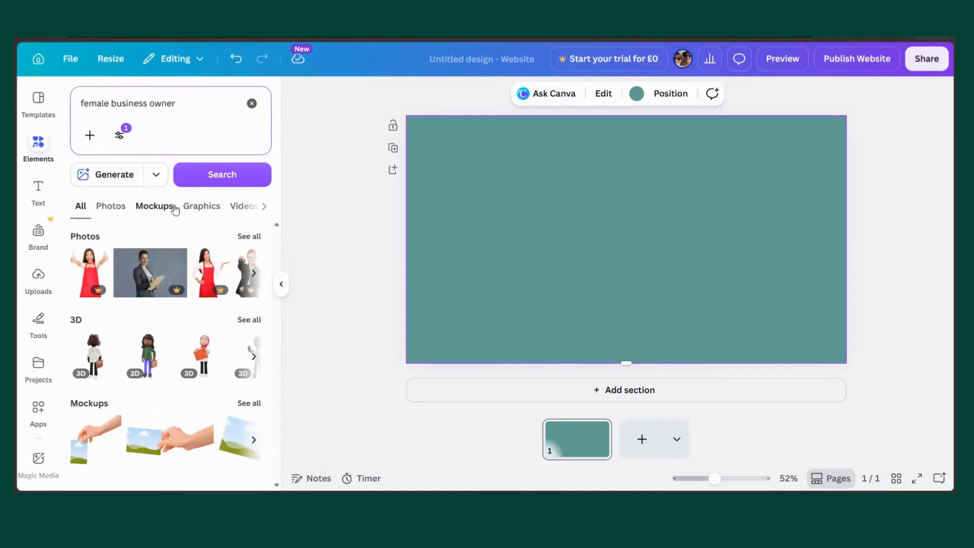
From the graphics results, insert the woman in a red suit holding an orange folder, enlarge her and place her in the section's lower-right corner
left_click(192, 207)
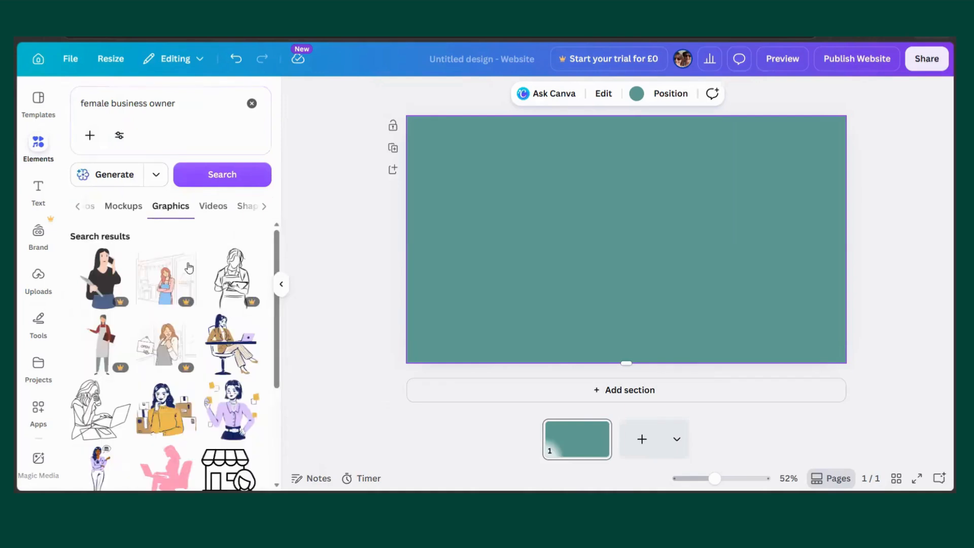
scroll(174, 300, "down", 3)
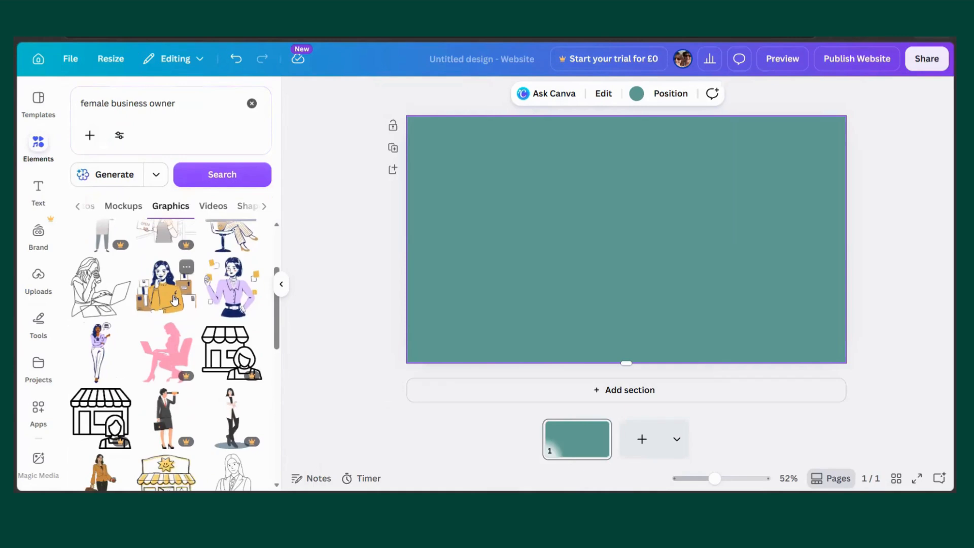
scroll(174, 301, "down", 4)
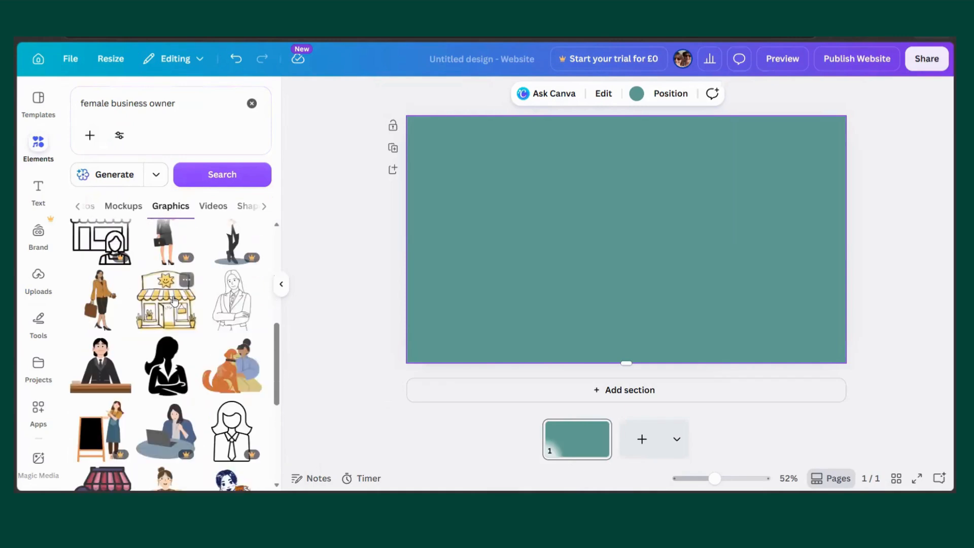
scroll(174, 300, "down", 3)
scroll(174, 300, "down", 1)
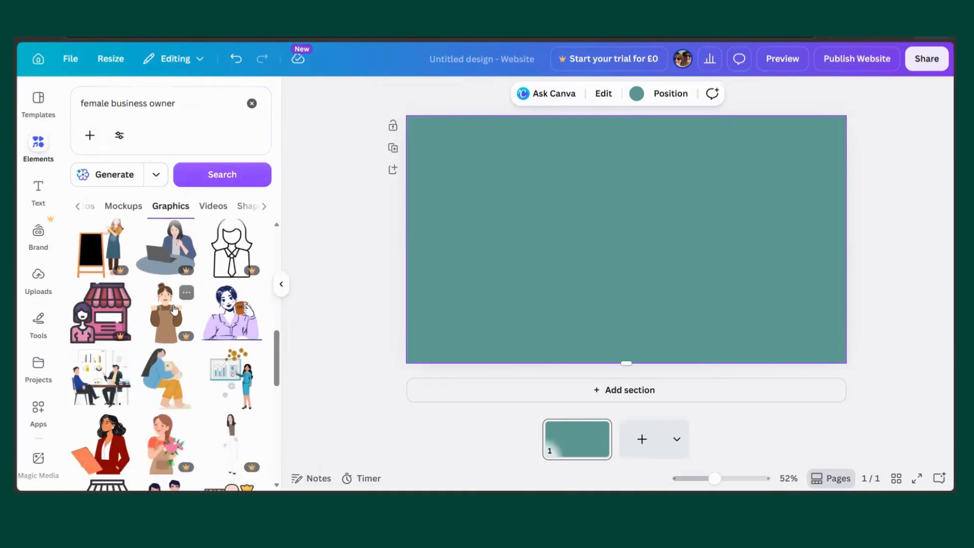
scroll(174, 309, "down", 2)
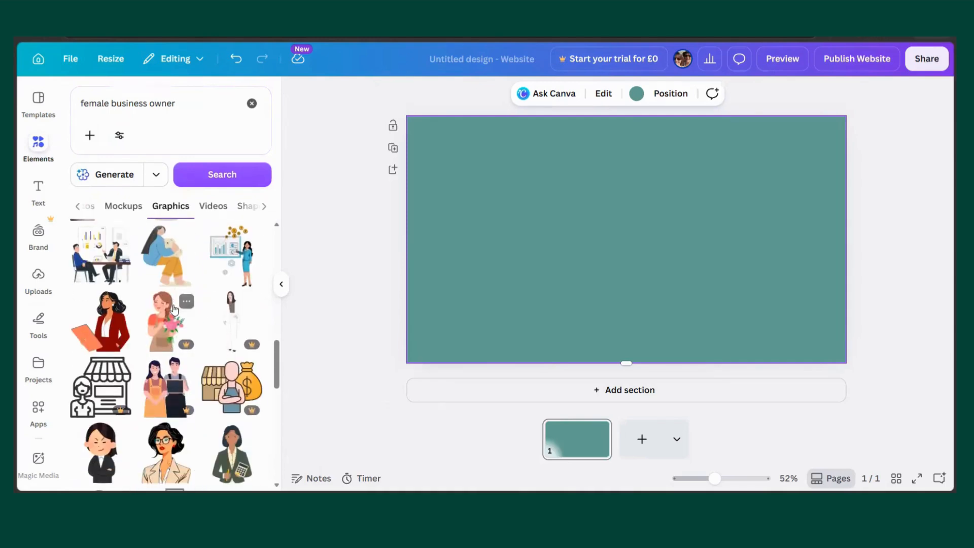
left_click(109, 332)
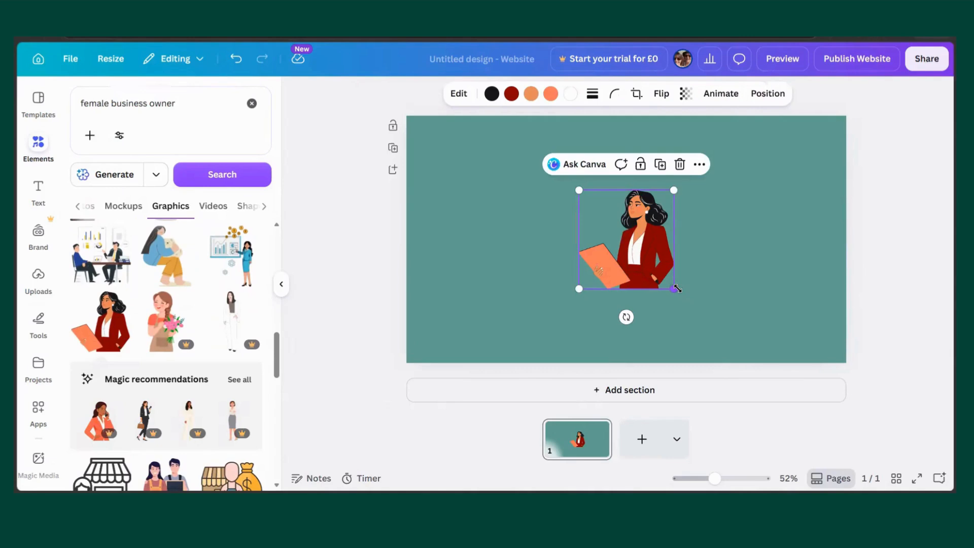
left_click_drag(673, 289, 776, 300)
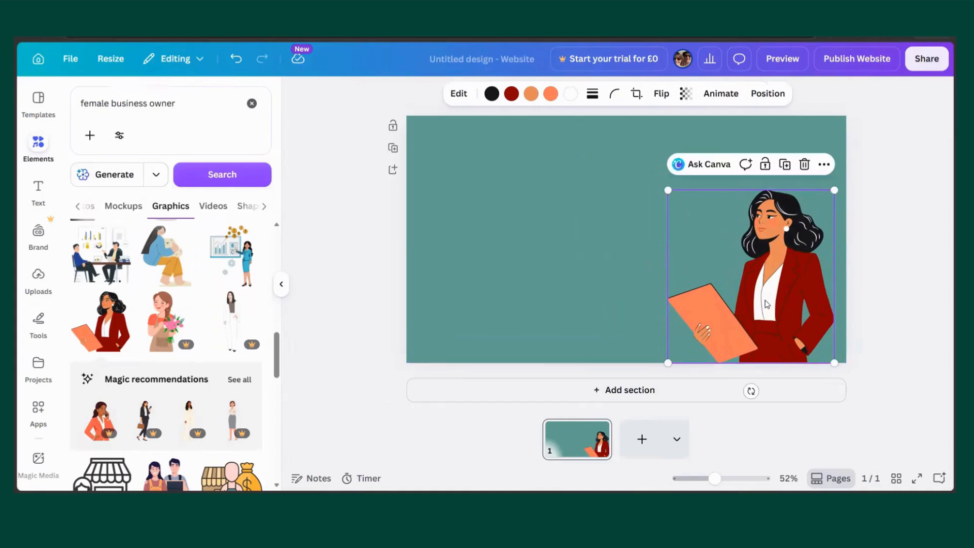
Recolour the woman graphic with light orange hair and outlines, a dark blue suit, and a pink folder and cheeks
left_click(491, 94)
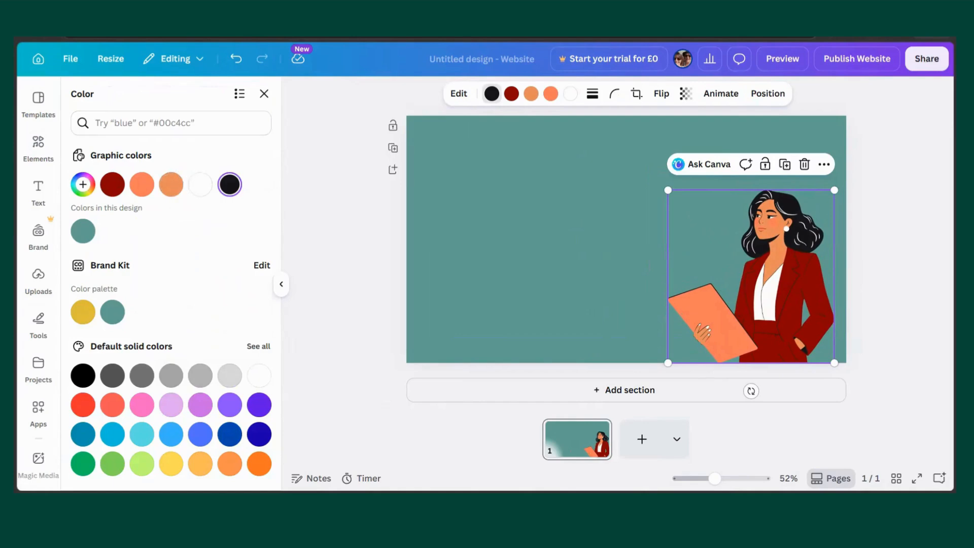
left_click(201, 464)
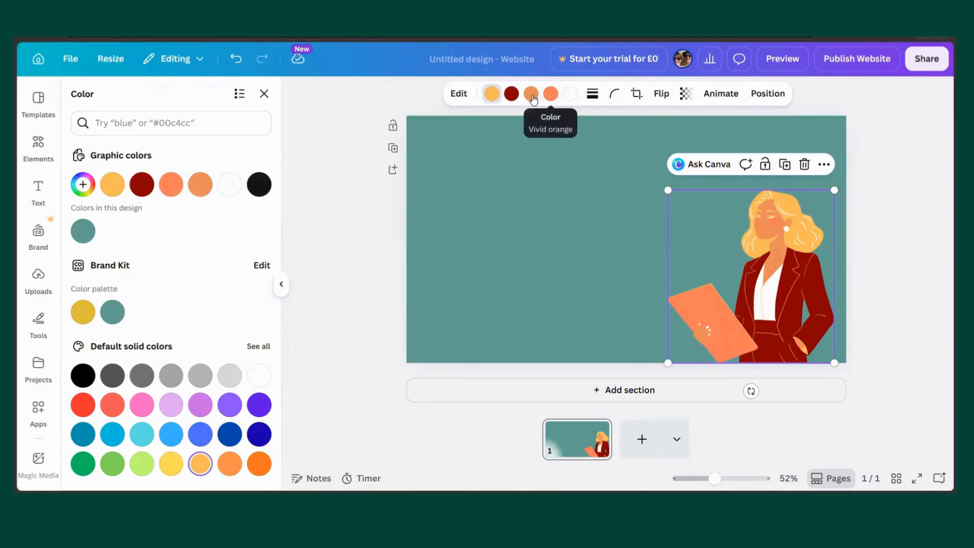
left_click(512, 93)
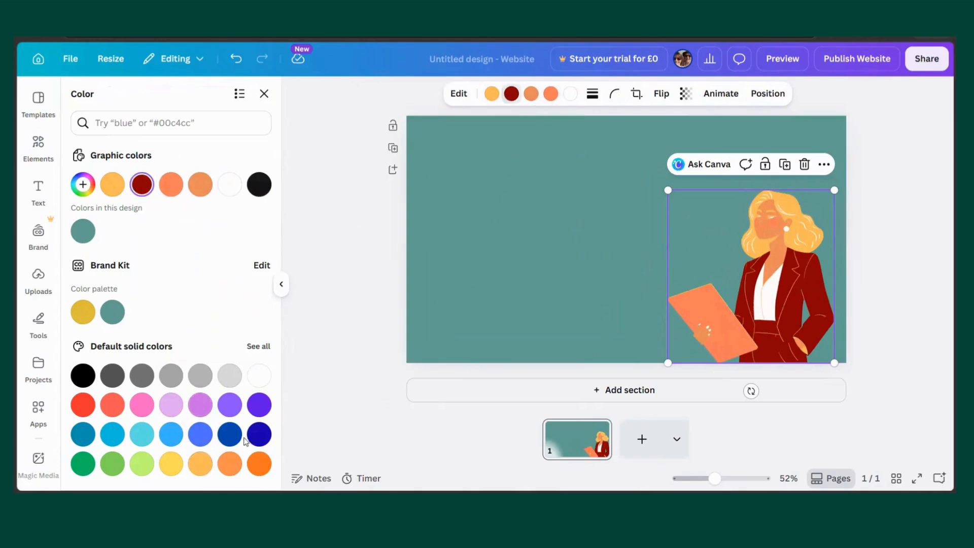
left_click(258, 433)
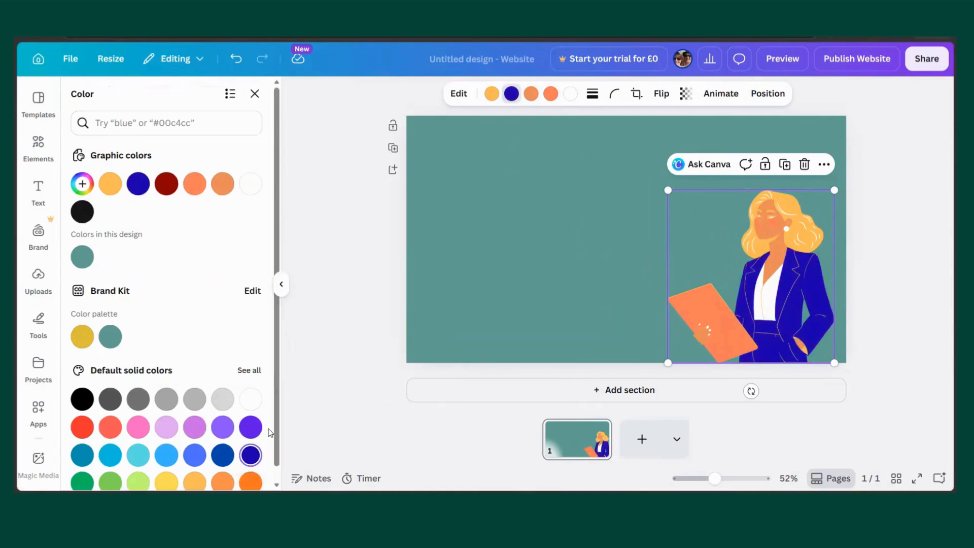
left_click(551, 93)
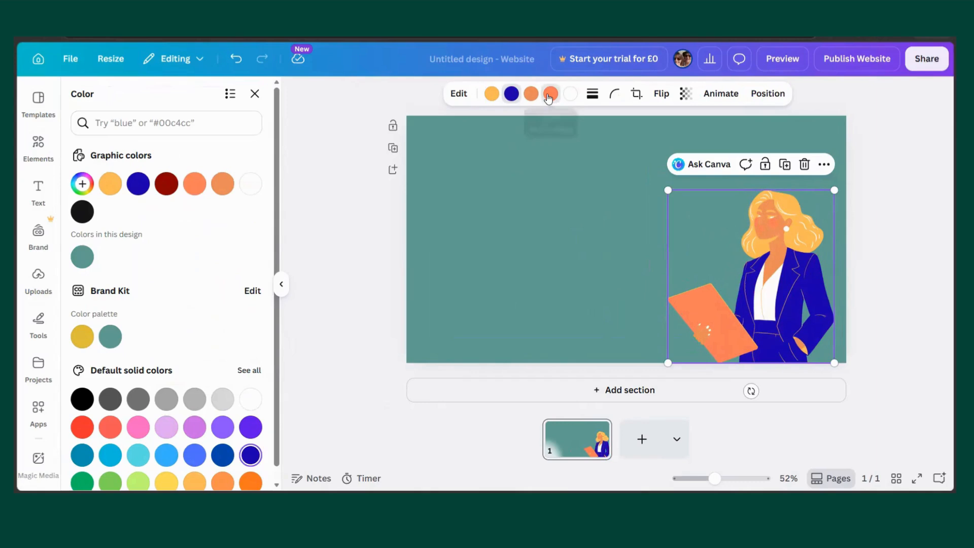
left_click(138, 427)
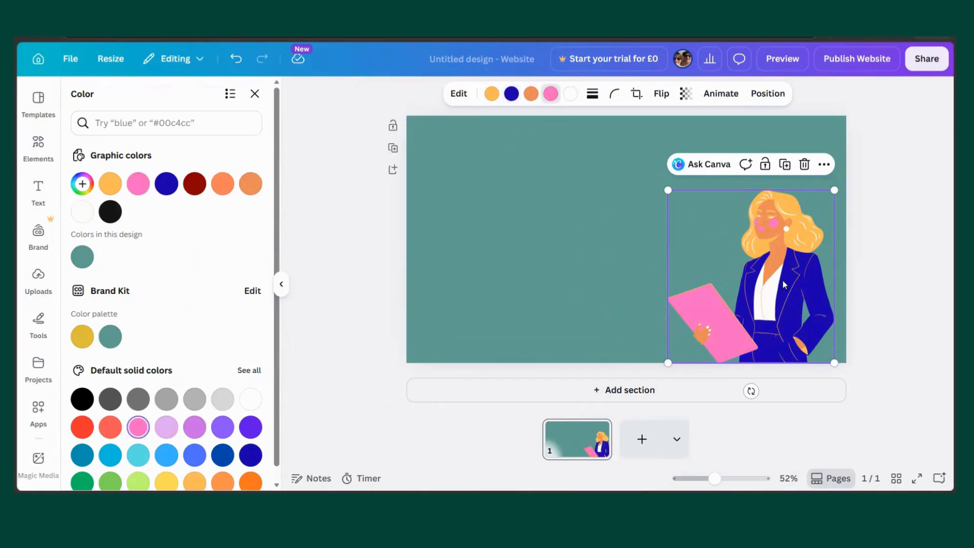
left_click(925, 228)
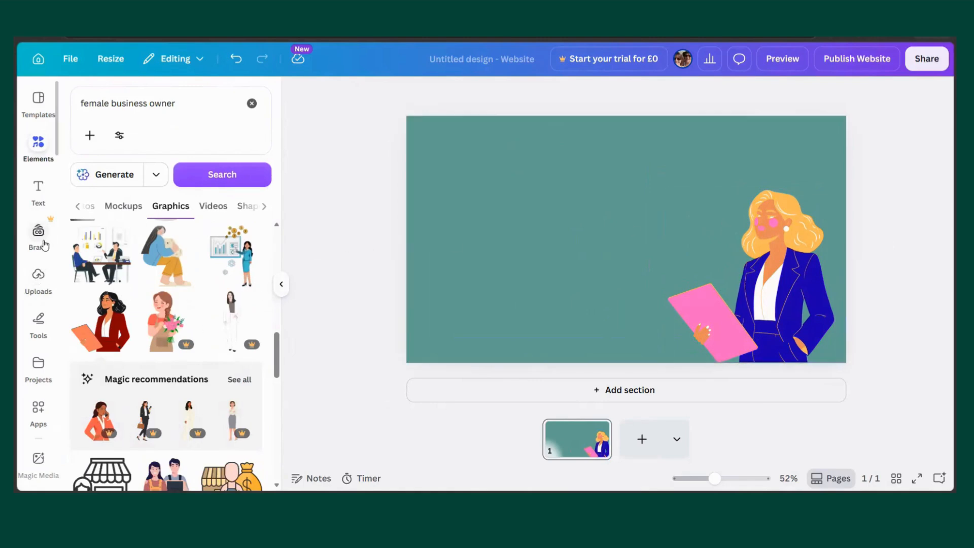
Add a heading reading "Stop Faffing" and place it in the upper-left area of the teal section
left_click(41, 199)
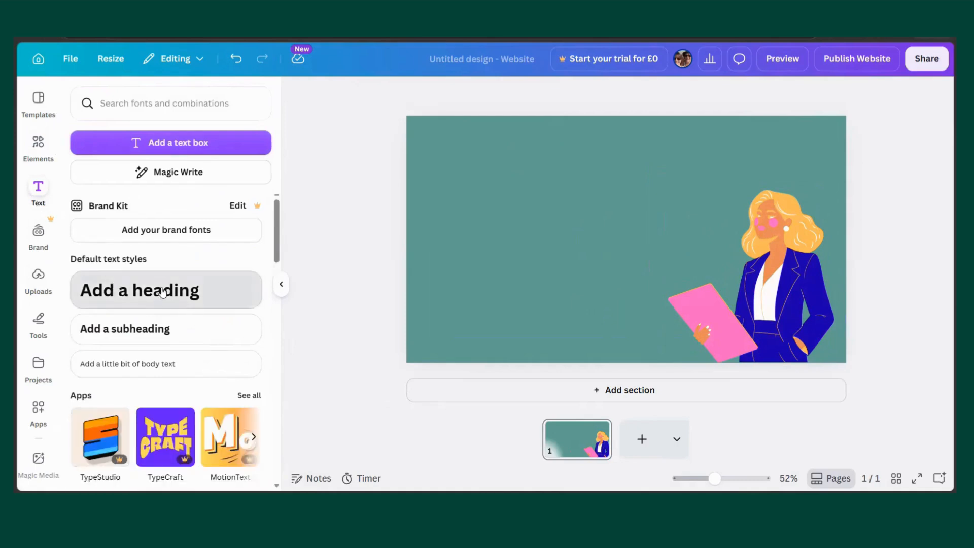
left_click(163, 293)
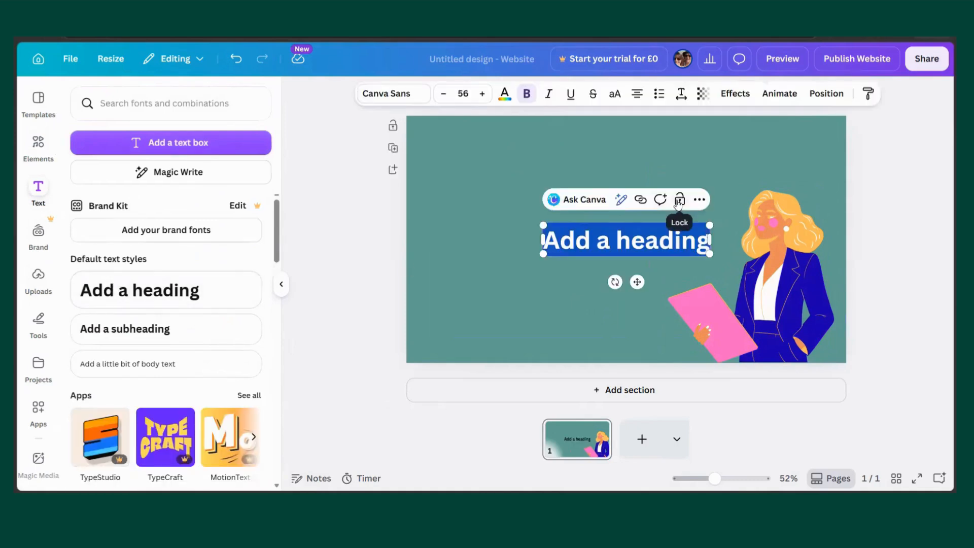
type("Stop Faffing")
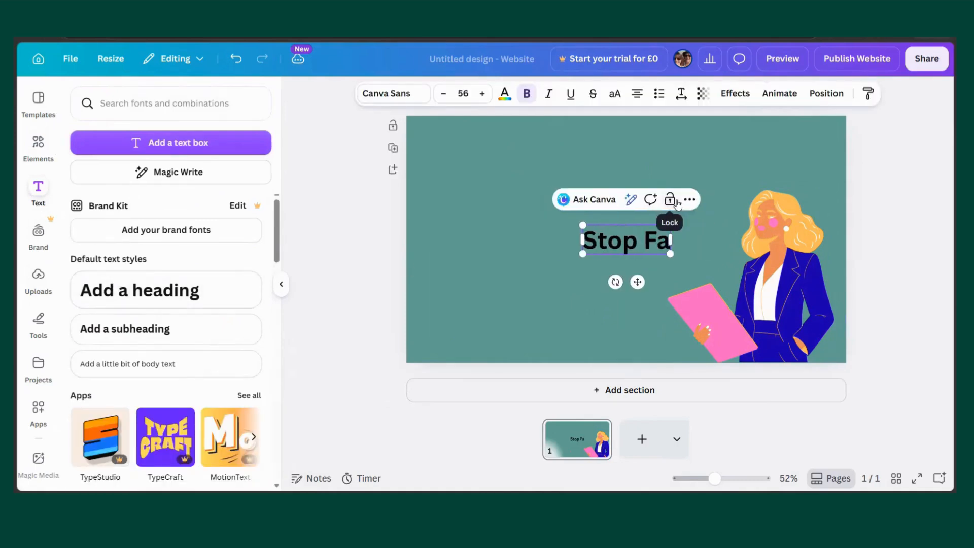
left_click(921, 236)
left_click_drag(630, 228, 539, 156)
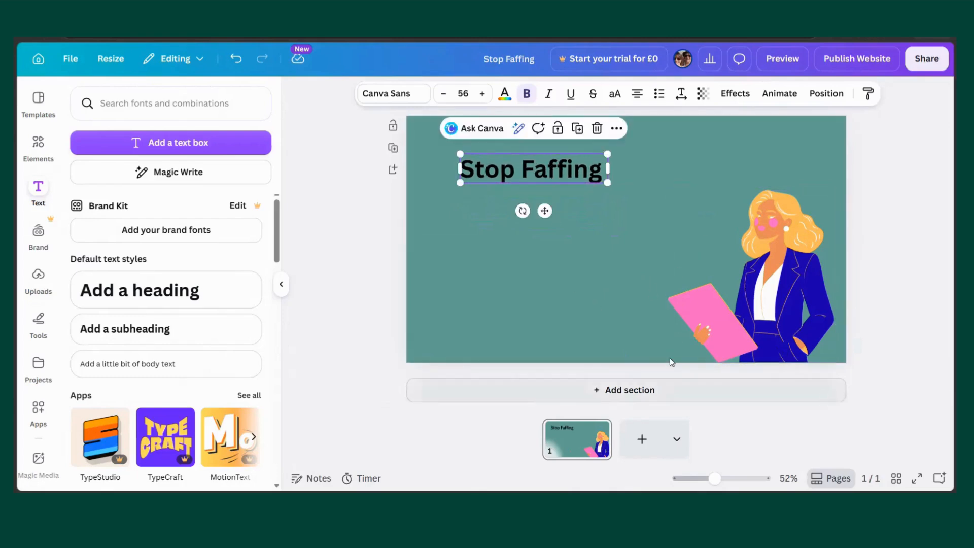
Search the elements for "cake" and narrow the results to graphics
left_click(918, 180)
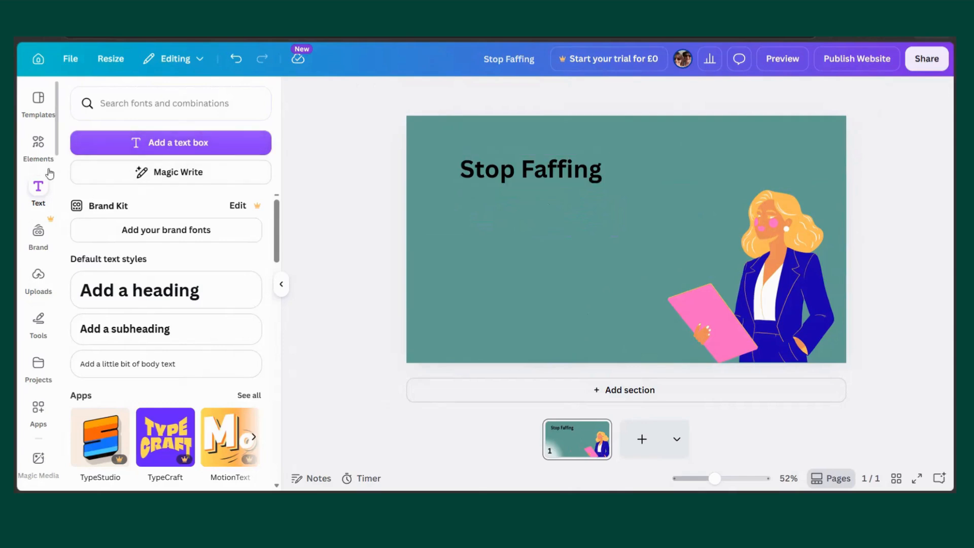
left_click(42, 146)
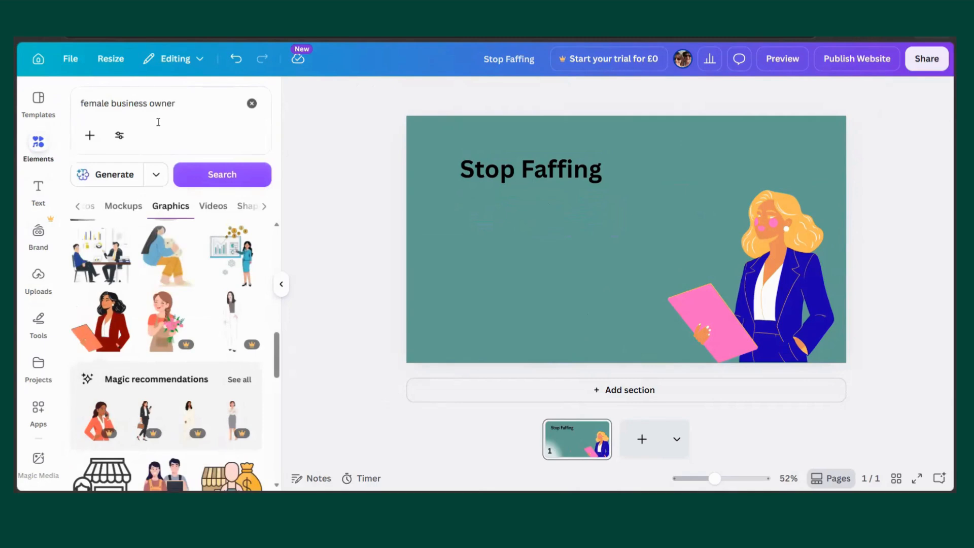
left_click(252, 103)
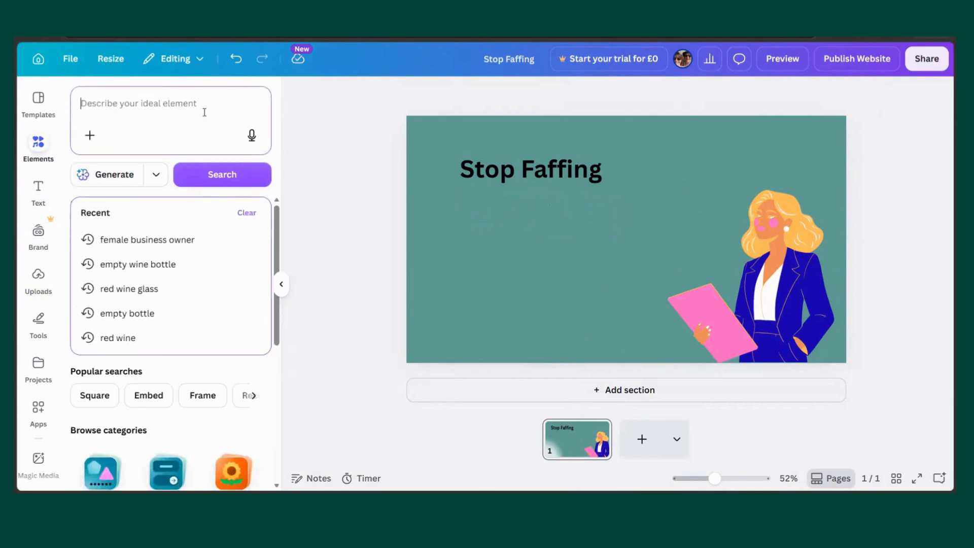
type("cake")
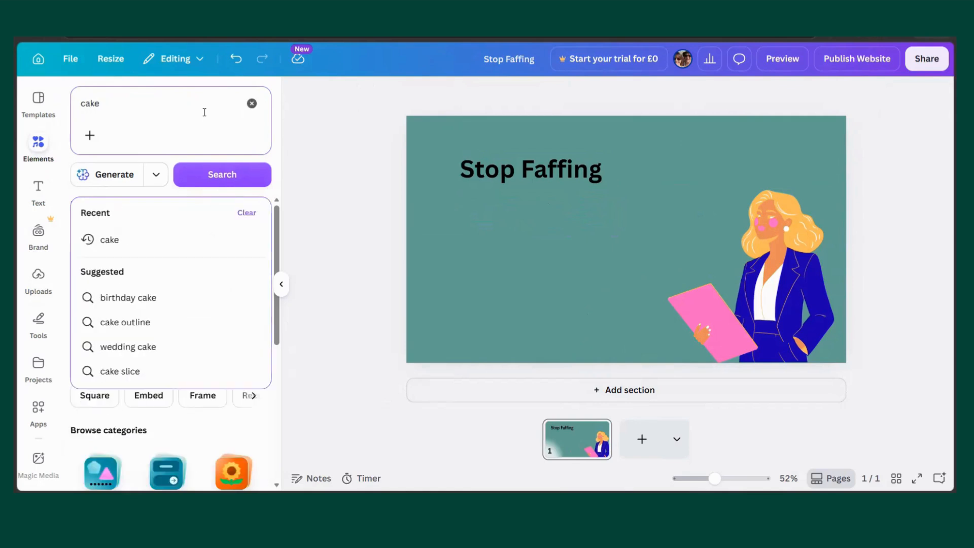
key("Return")
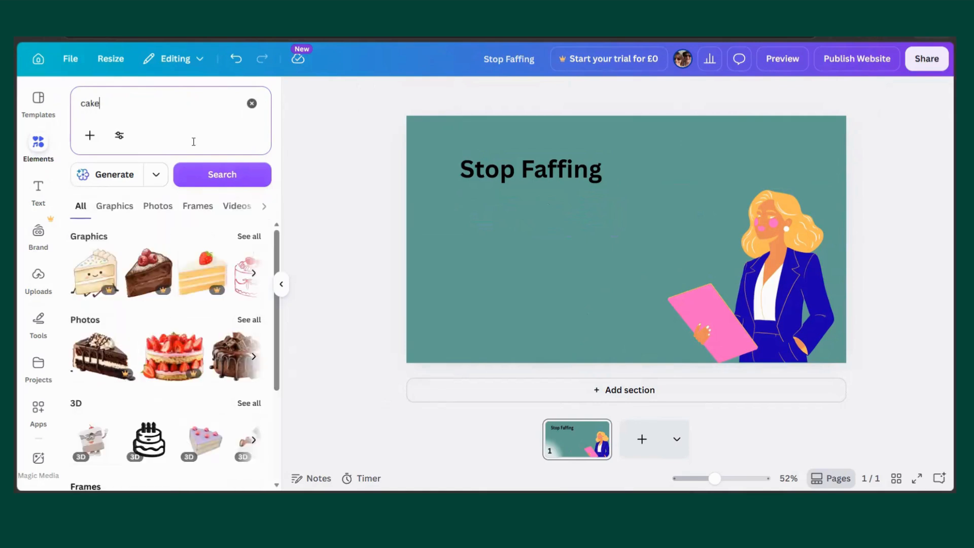
left_click(110, 210)
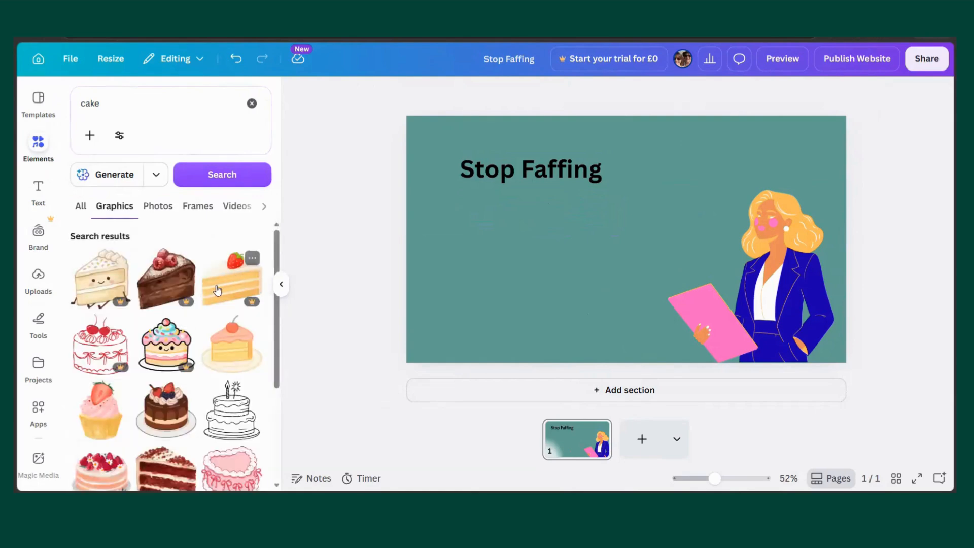
Insert the pink-frosted cupcake with a strawberry, shrink it to about half size and place it in the section's lower-left corner
scroll(199, 310, "down", 1)
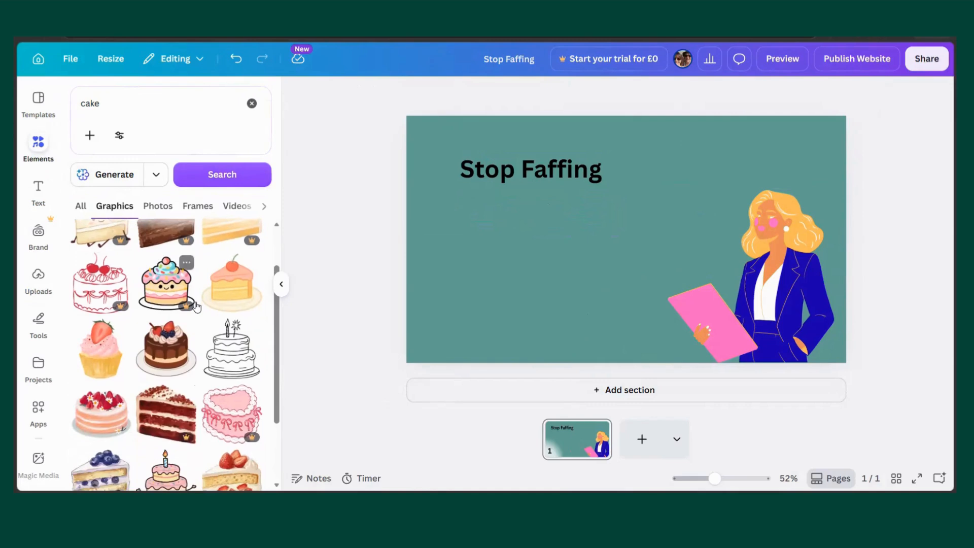
left_click(107, 362)
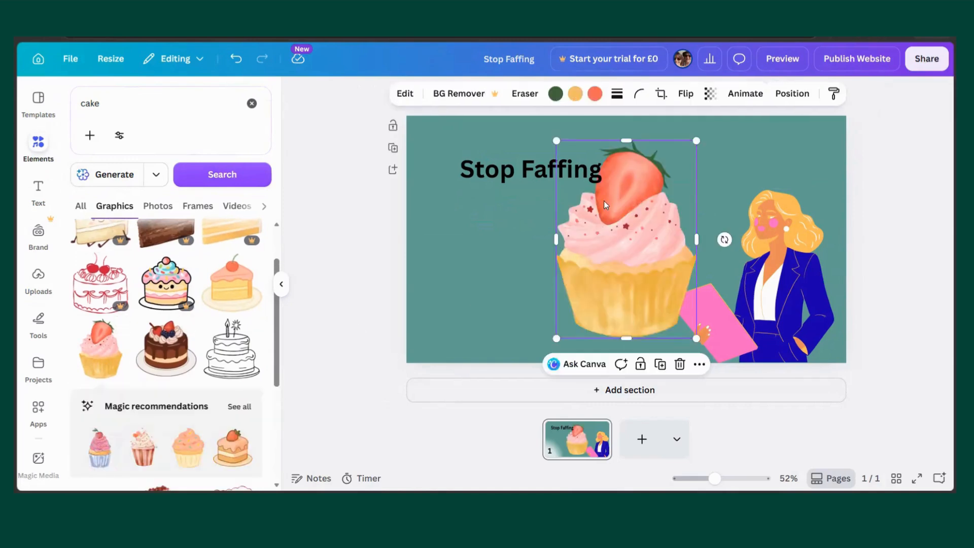
left_click_drag(696, 140, 628, 237)
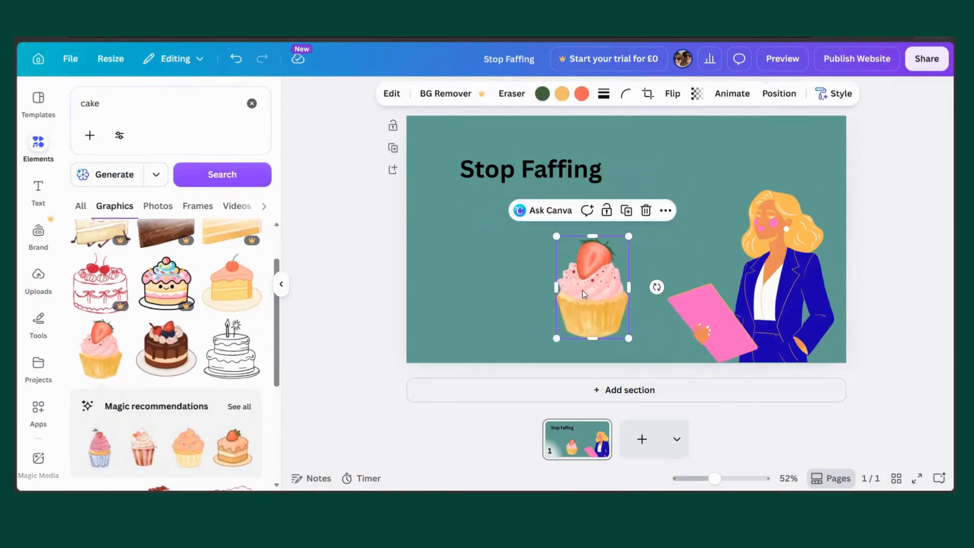
left_click_drag(583, 290, 446, 293)
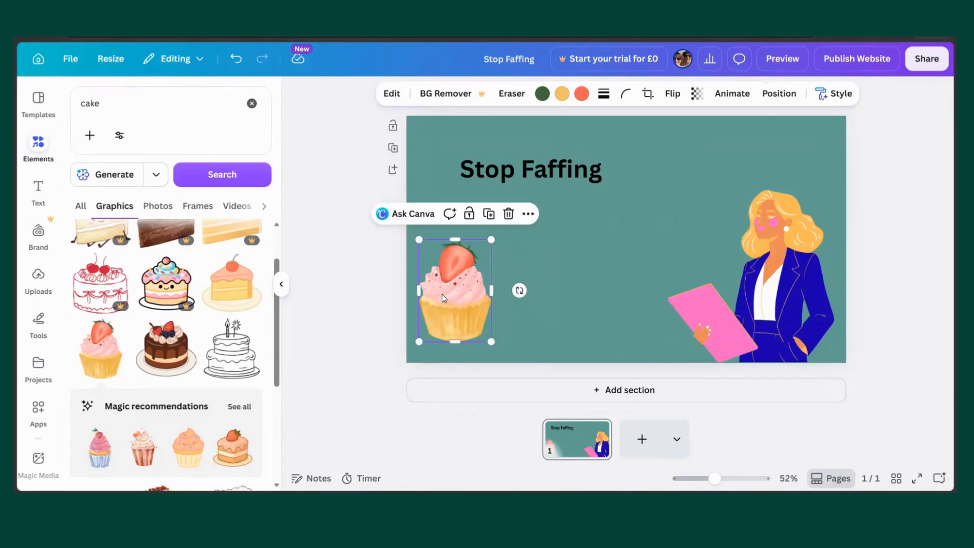
Show the uploaded images, and enlarge the "Stop Faffing" heading to span about half the section's width
left_click(37, 285)
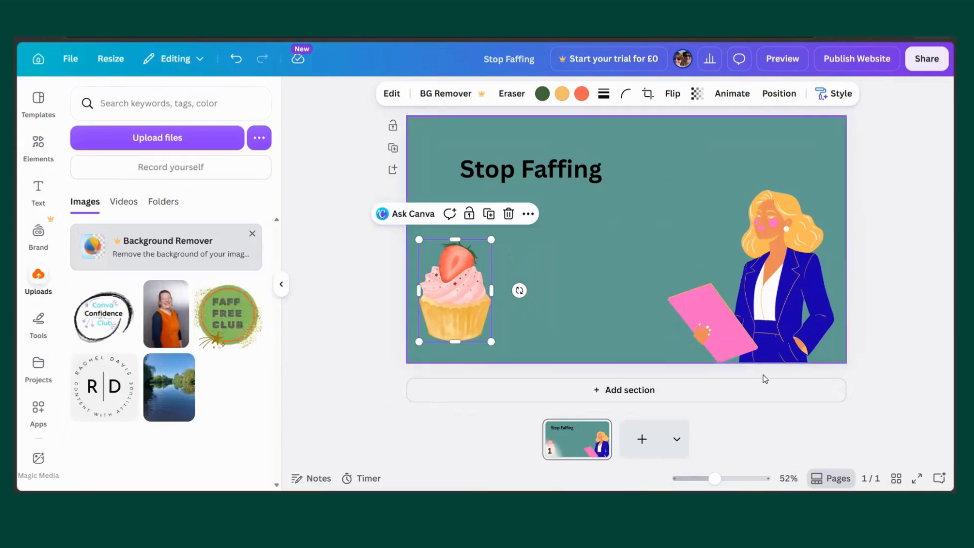
left_click(602, 311)
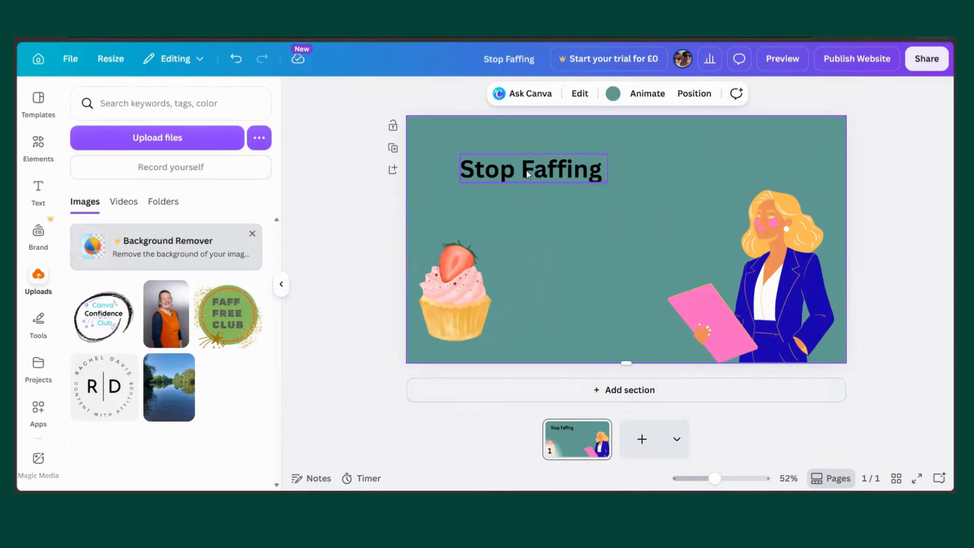
left_click(571, 175)
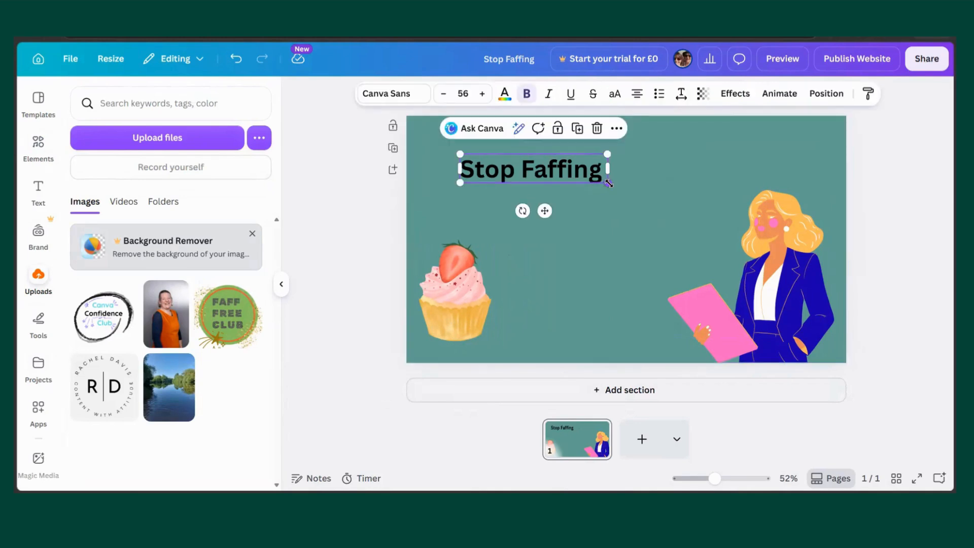
left_click_drag(608, 183, 669, 221)
left_click(555, 248)
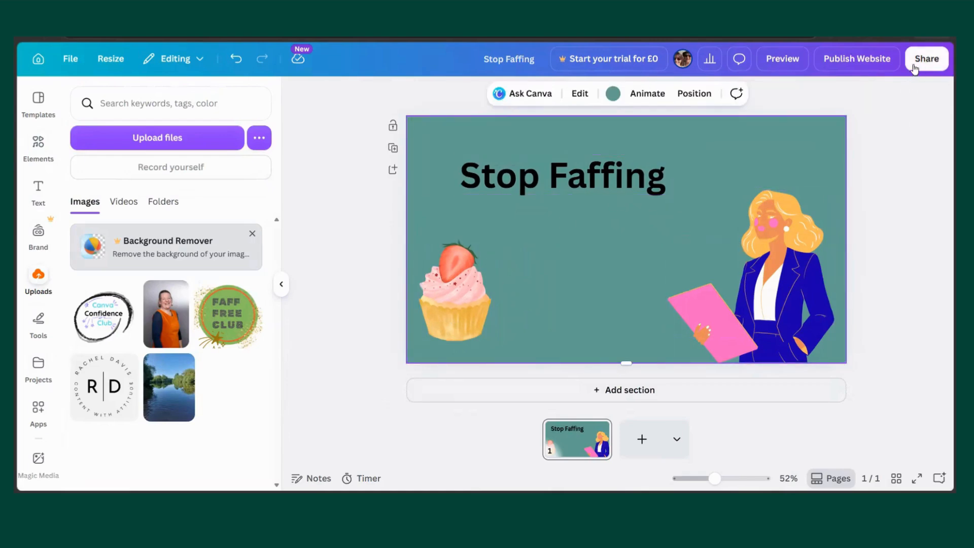
Review the website publishing options with the mobile preview and site address, and close them without publishing
left_click(856, 60)
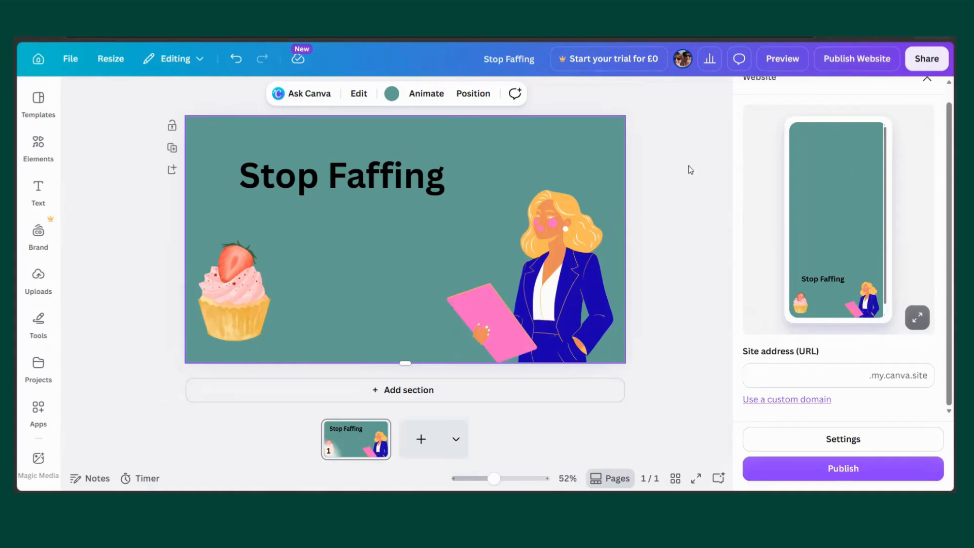
left_click(731, 163)
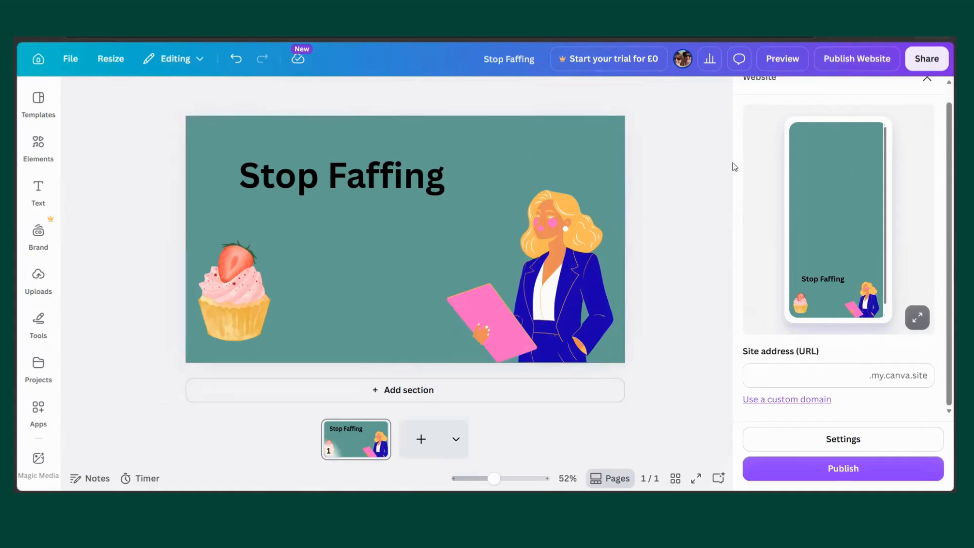
left_click(928, 79)
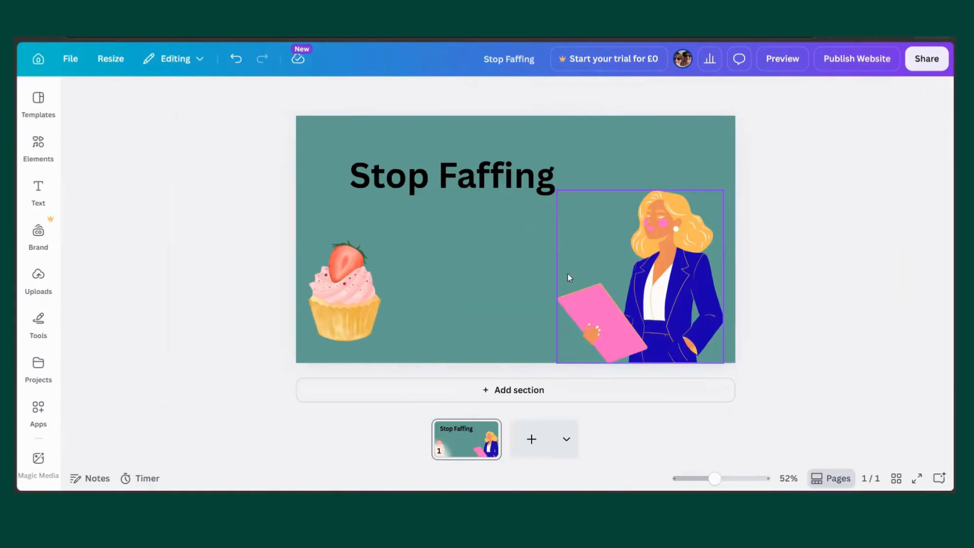
left_click(321, 132)
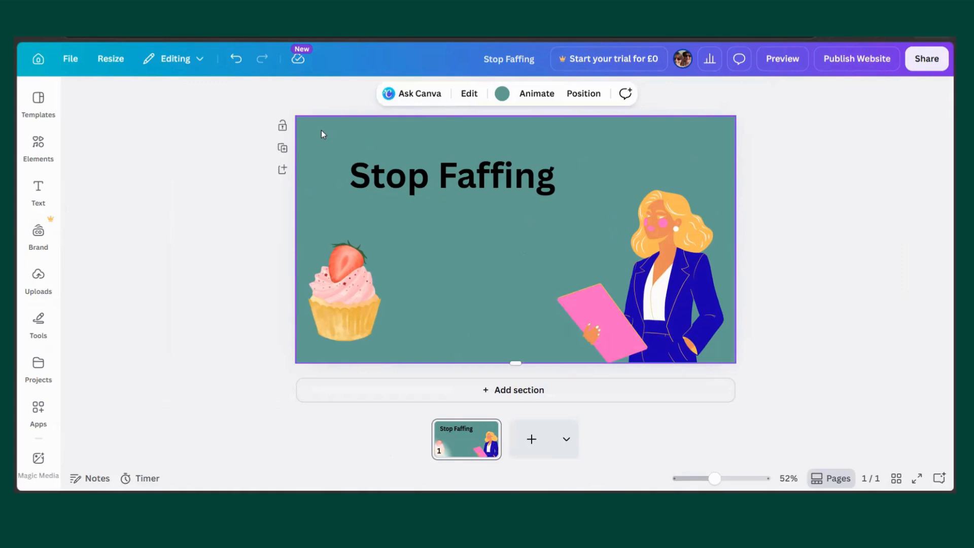